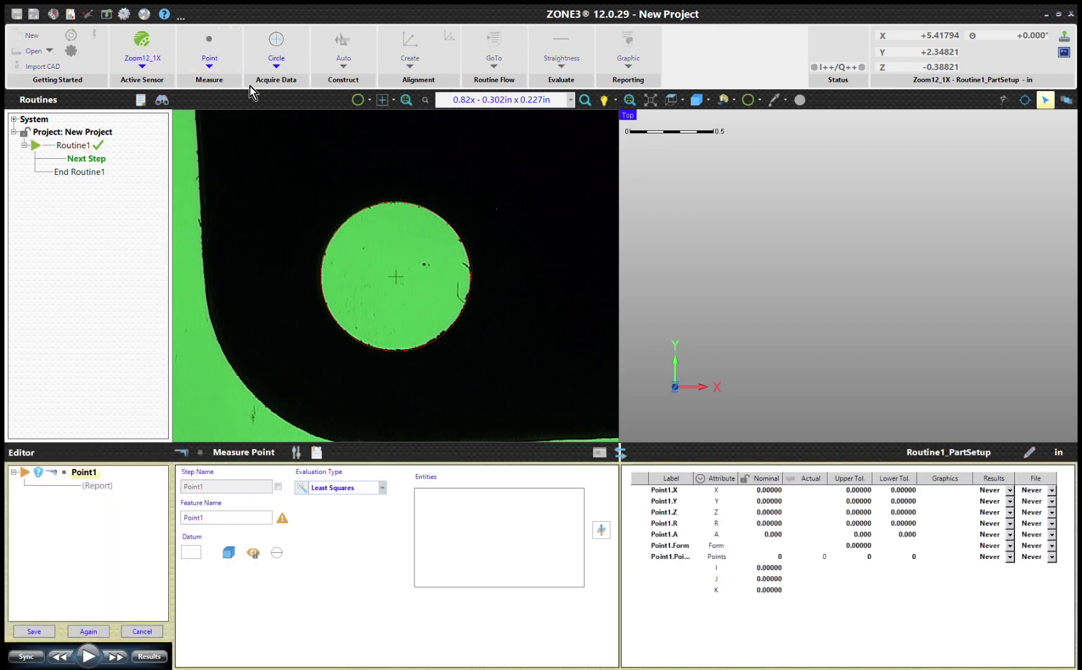
# Step: Add a Circle Target to Point1 to capture the round hole's position
pyautogui.click(275, 49)
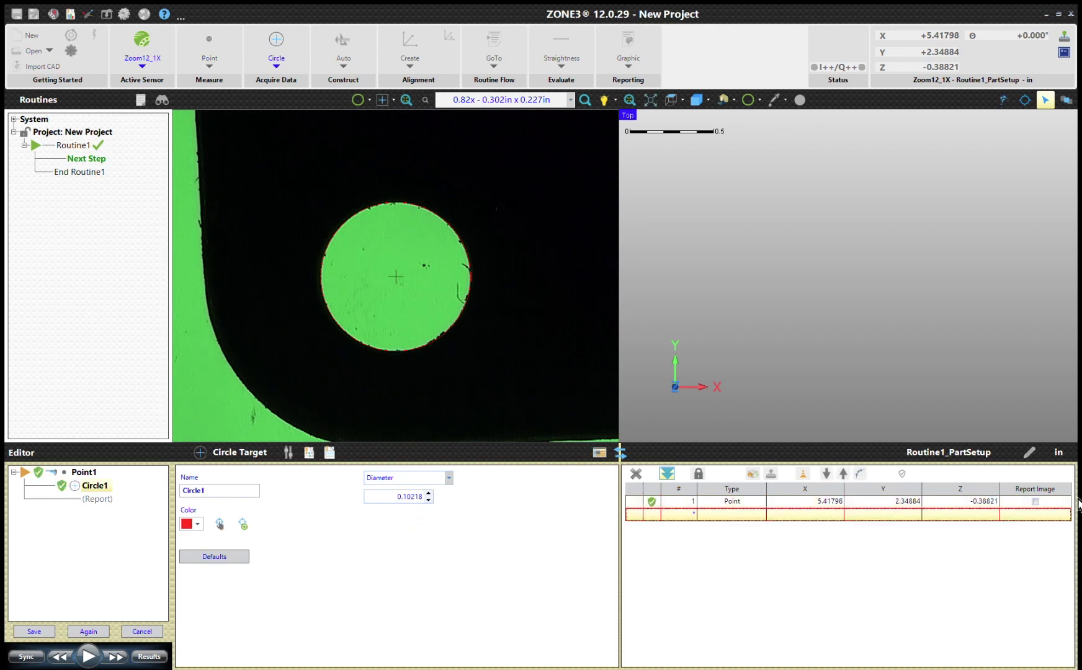
# Step: Save Point1 at X 5.41798, Y 2.34884 into Routine1 and begin a new alignment
pyautogui.click(35, 632)
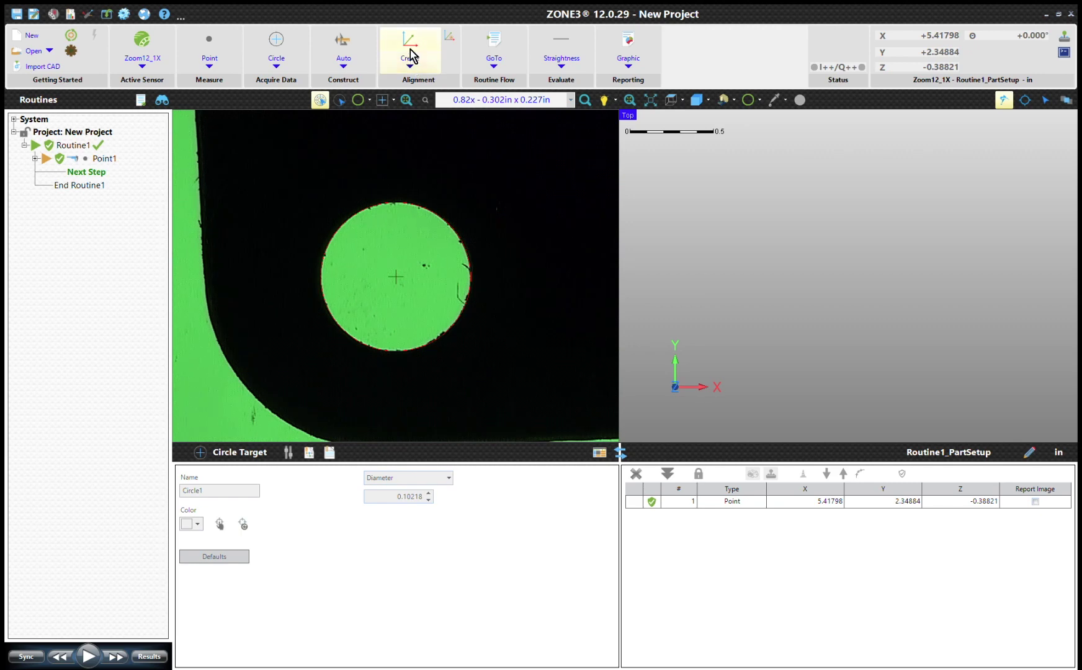
pyautogui.click(409, 54)
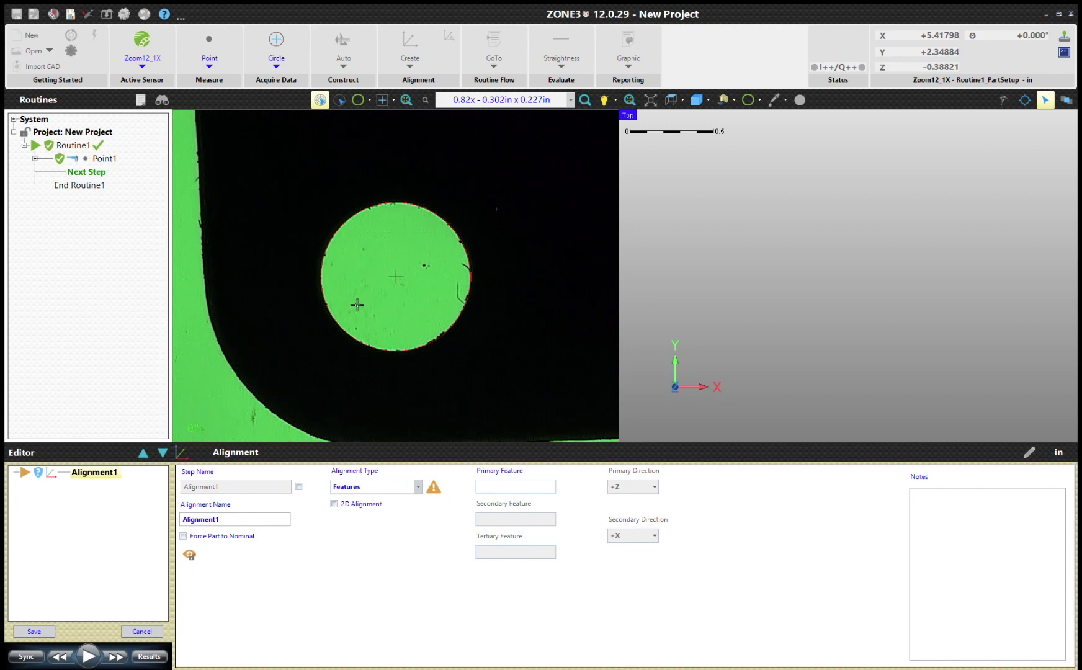
# Step: Make Point1 Alignment1's primary feature and save Alignment1 to Routine1
pyautogui.click(105, 162)
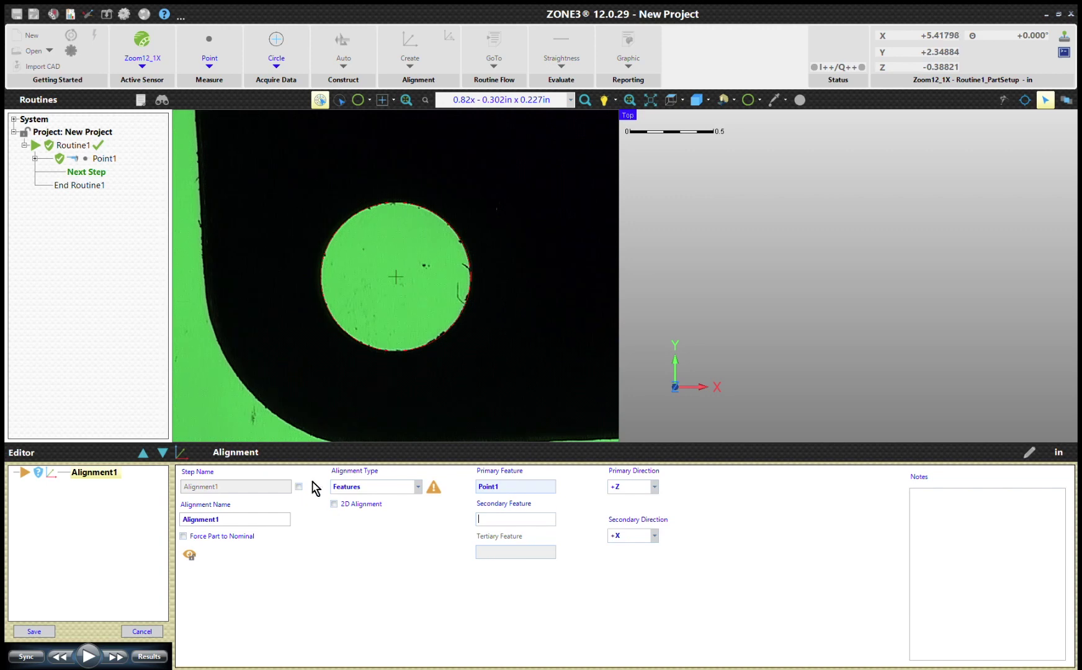
pyautogui.click(34, 632)
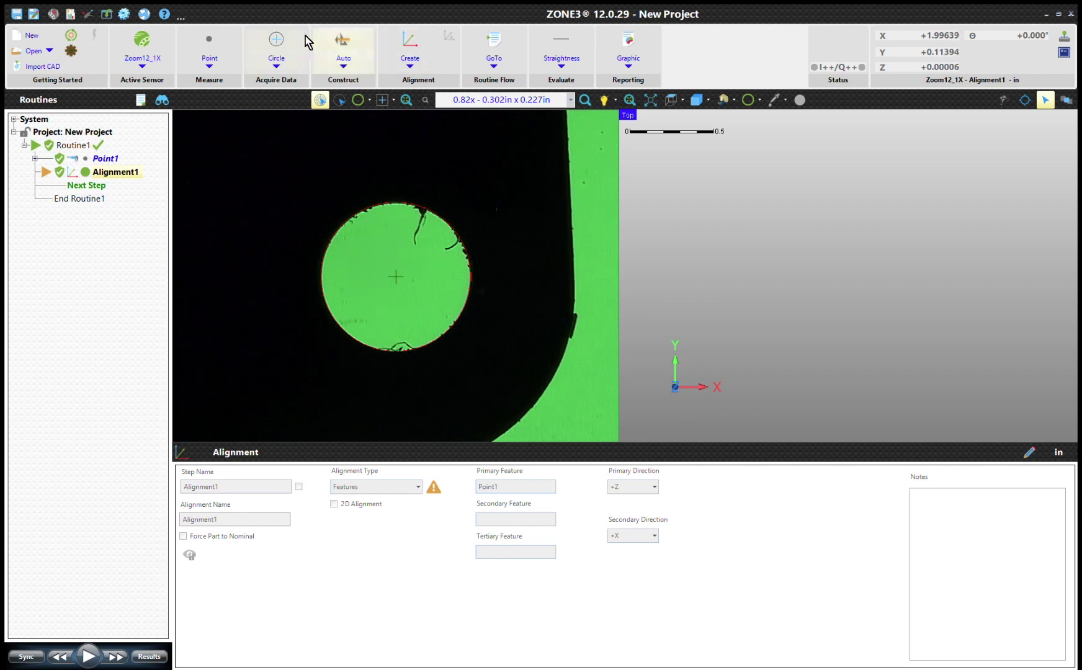
# Step: Measure the second hole centre as Point2 with a circle target and save it to Routine1
pyautogui.click(205, 62)
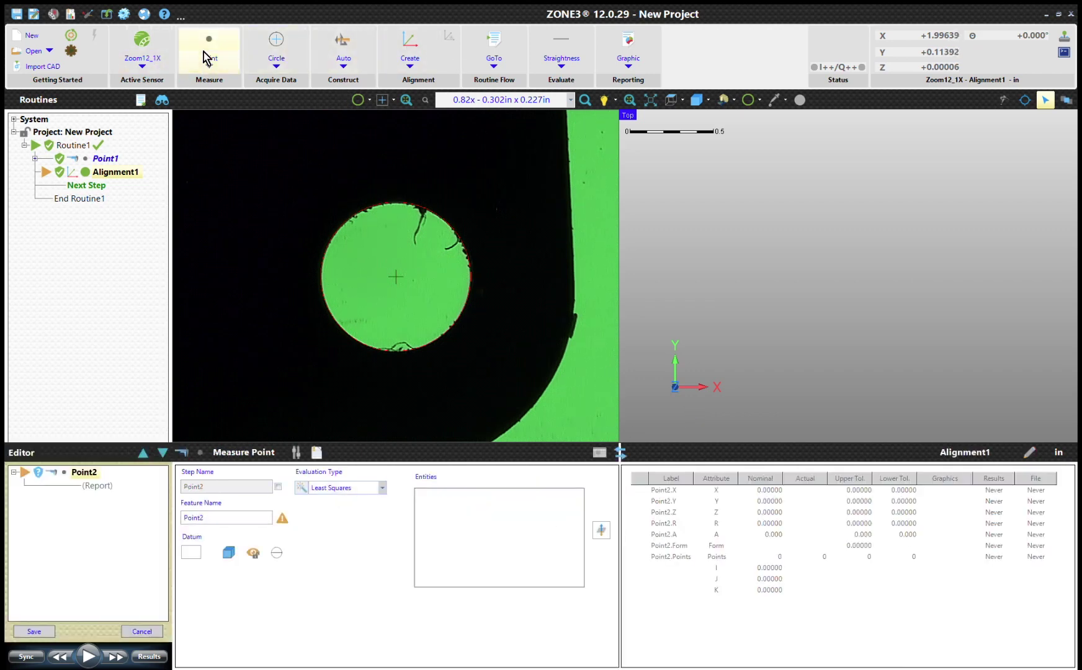
pyautogui.click(279, 54)
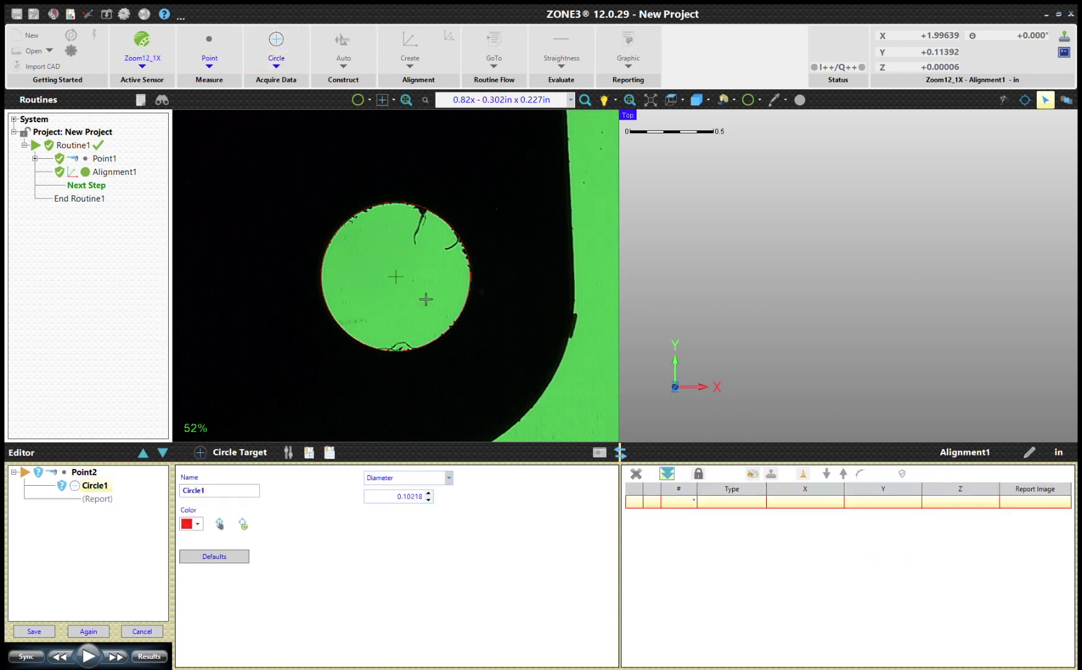
pyautogui.click(405, 365)
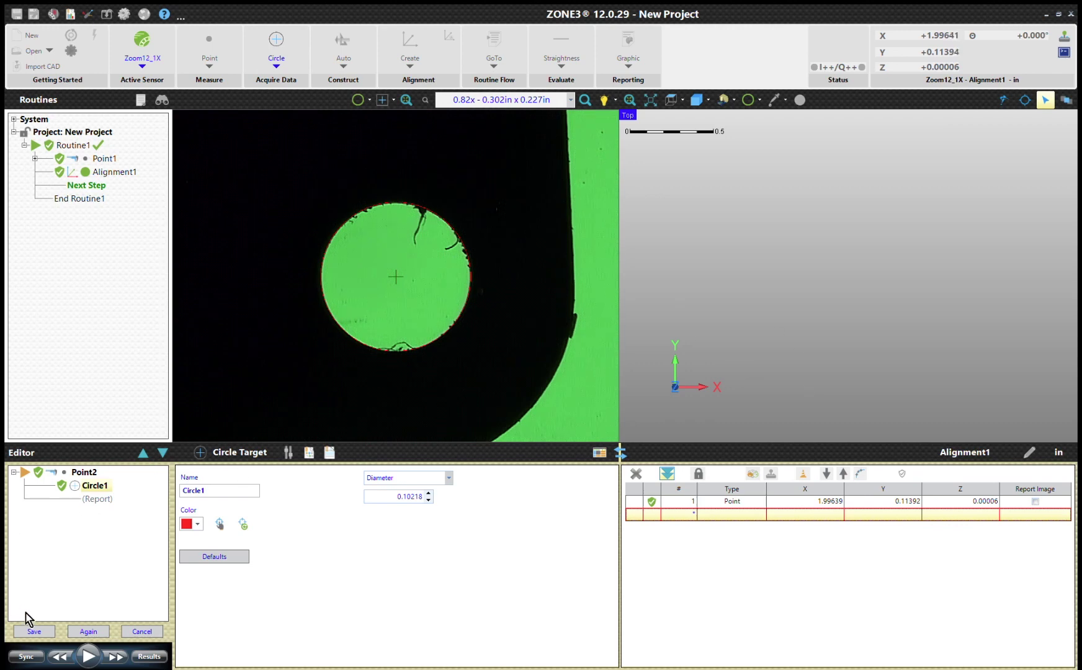
pyautogui.click(33, 631)
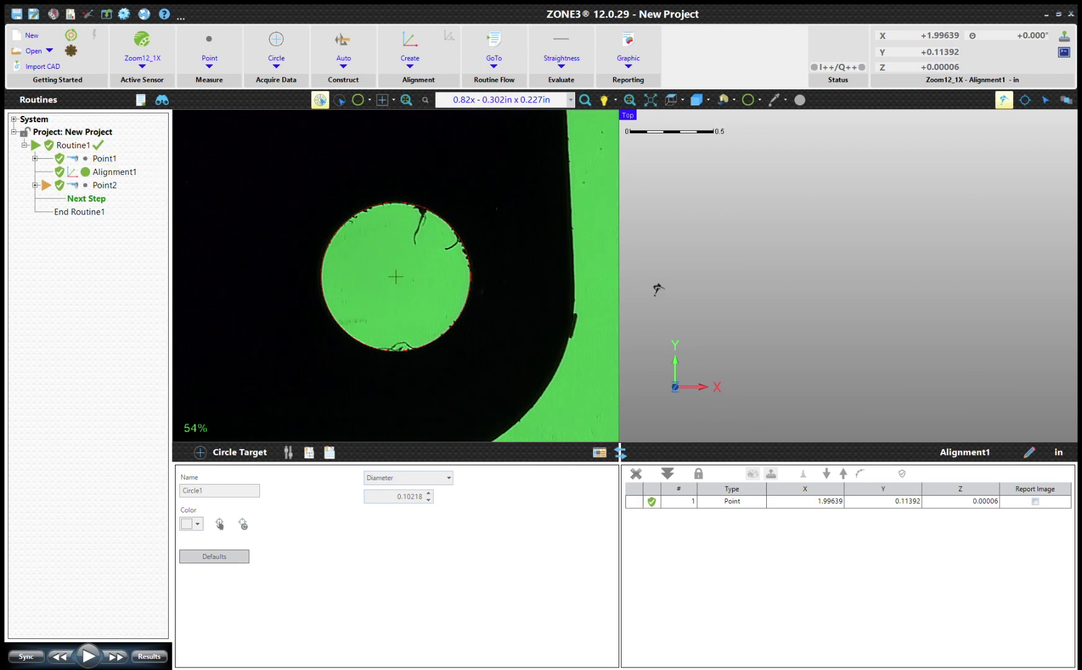
pyautogui.click(630, 100)
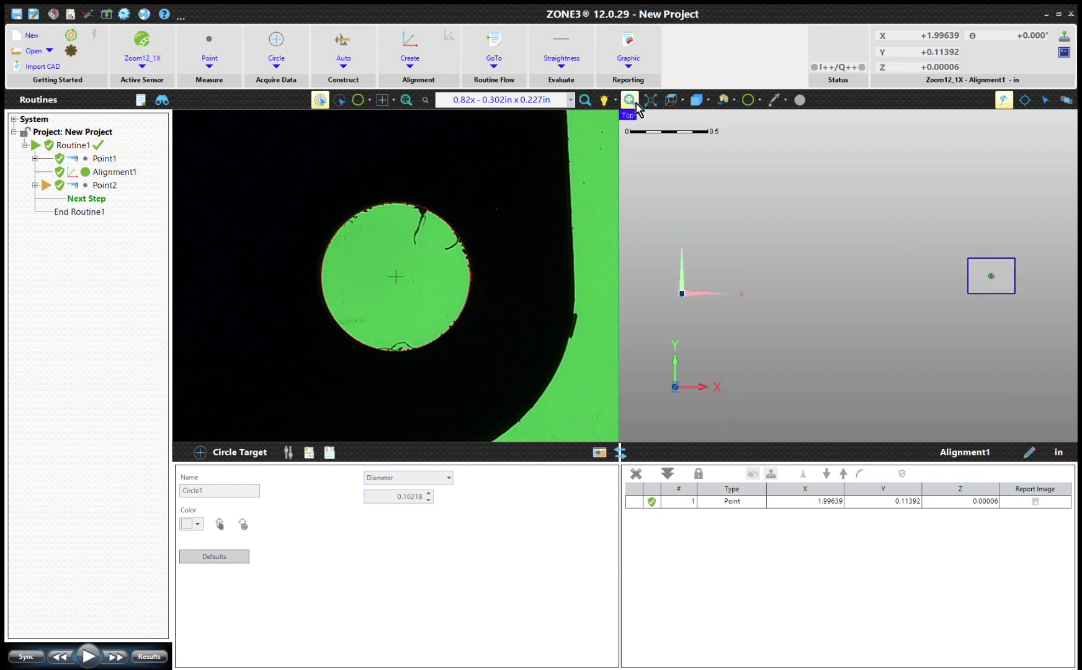
pyautogui.moveTo(764, 299); pyautogui.dragTo(800, 248, button='middle')
pyautogui.scroll(3, 784, 248)
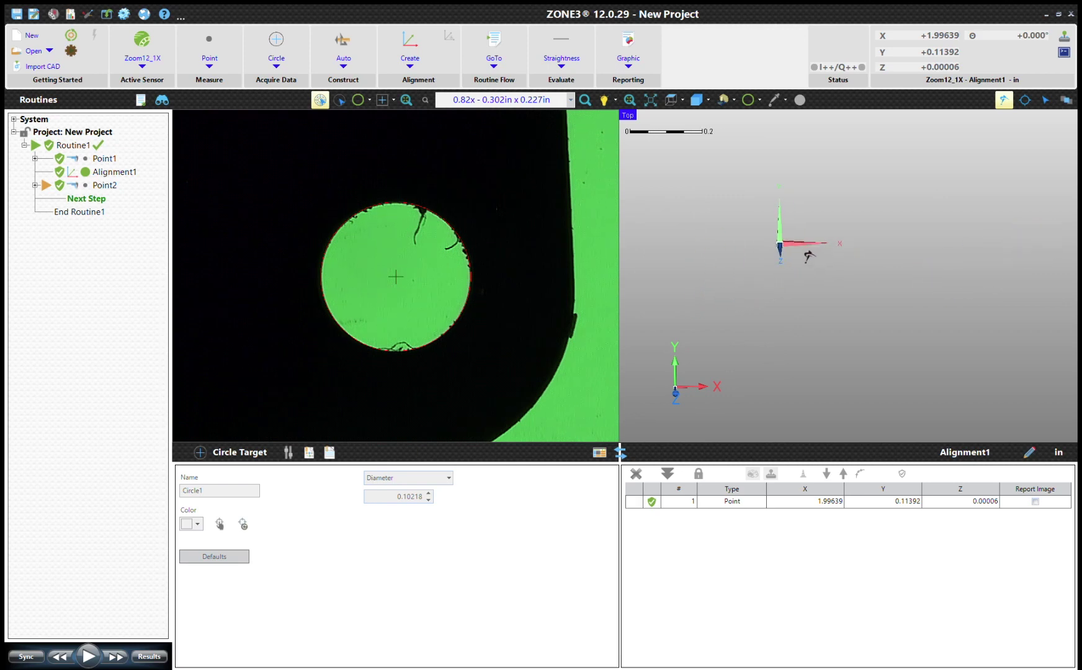
pyautogui.scroll(-3, 785, 248)
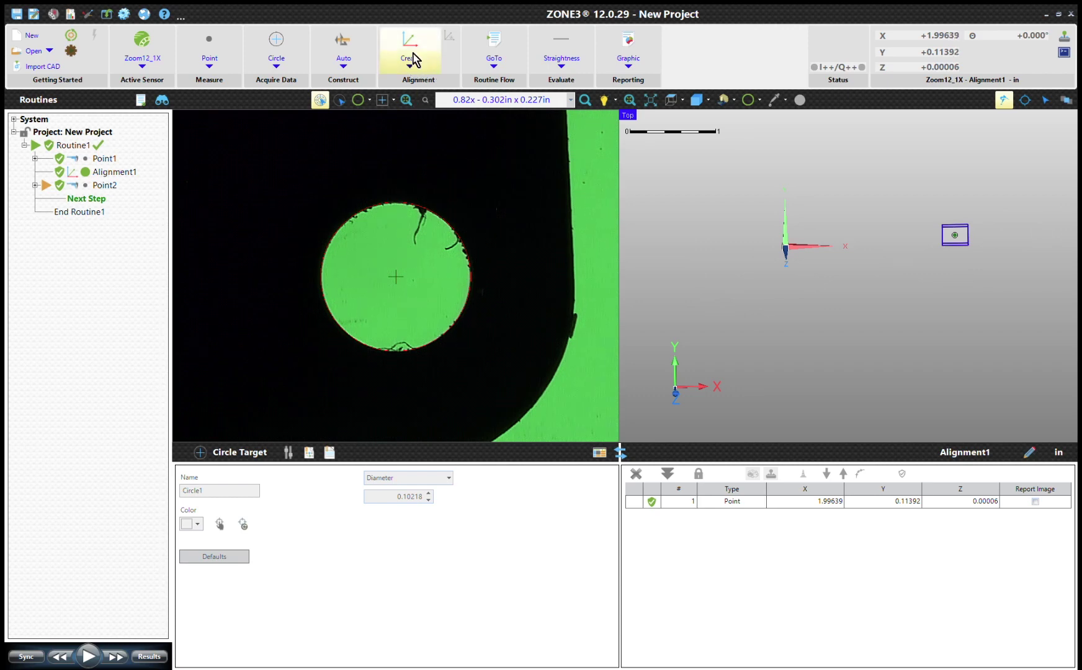
# Step: Create Alignment2 with Point1 as primary (+X) and Point2 as secondary (-Z), and save it
pyautogui.click(412, 57)
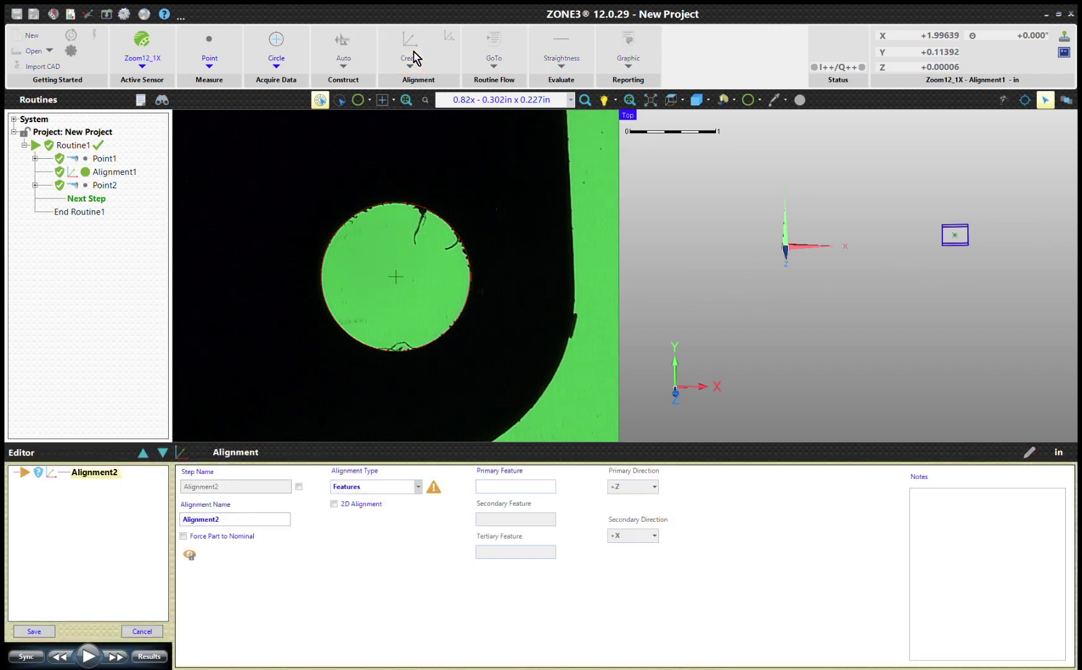
pyautogui.click(106, 160)
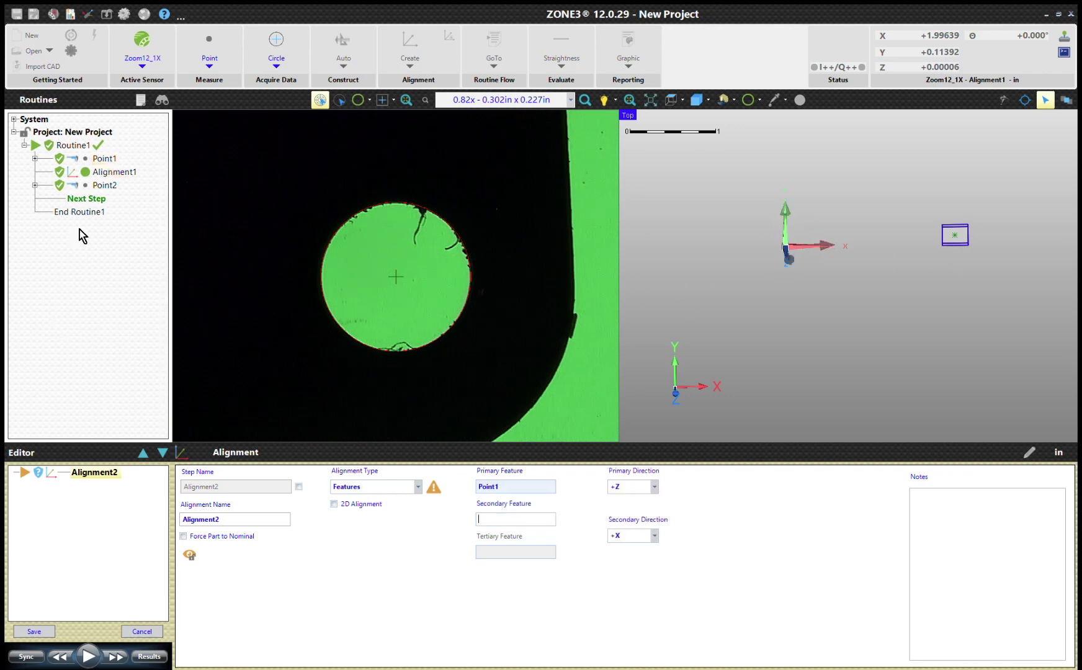
pyautogui.click(100, 185)
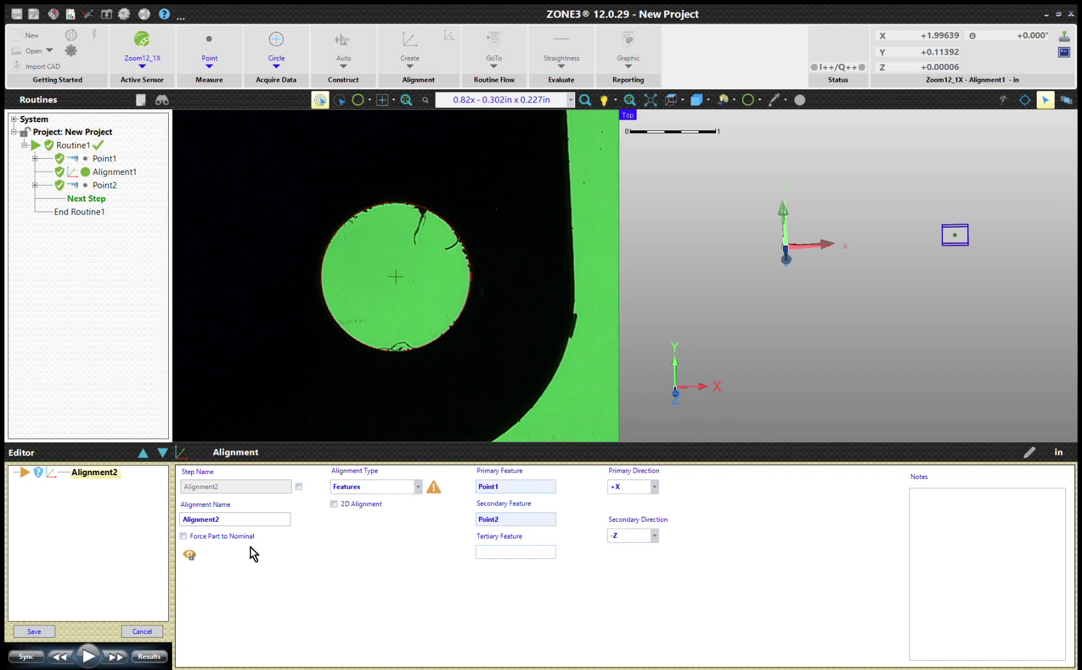
pyautogui.click(34, 632)
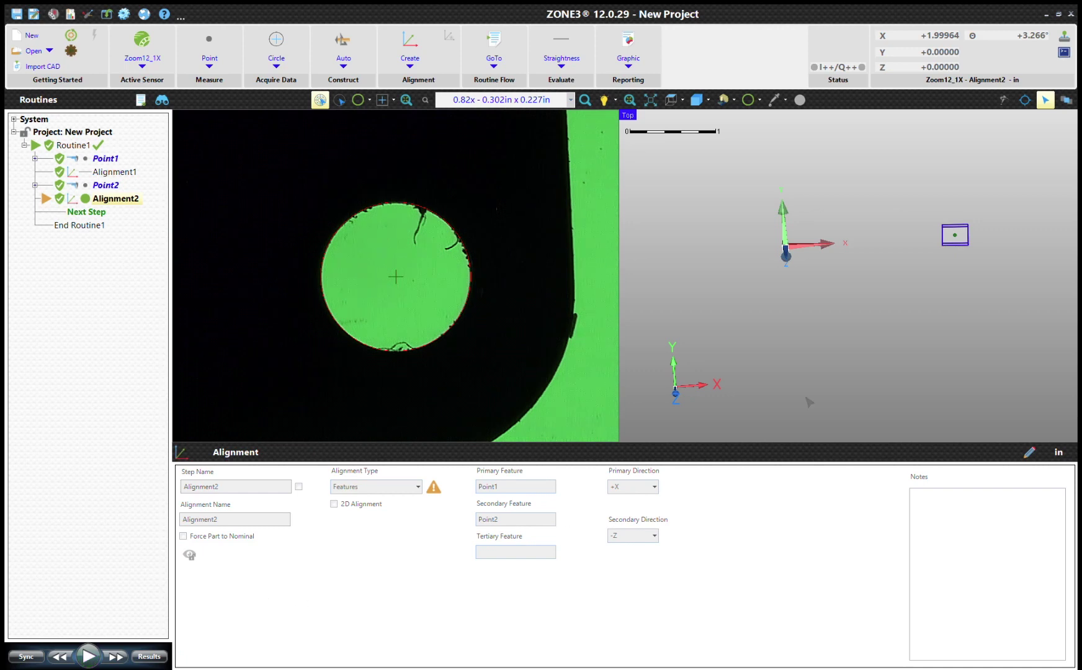
# Step: Orbit the 3-D view to inspect the part under Alignment2
pyautogui.moveTo(845, 323)
pyautogui.mouseDown(button='middle')
pyautogui.moveTo(859, 300)
pyautogui.moveTo(850, 306)
pyautogui.mouseUp(button='middle')
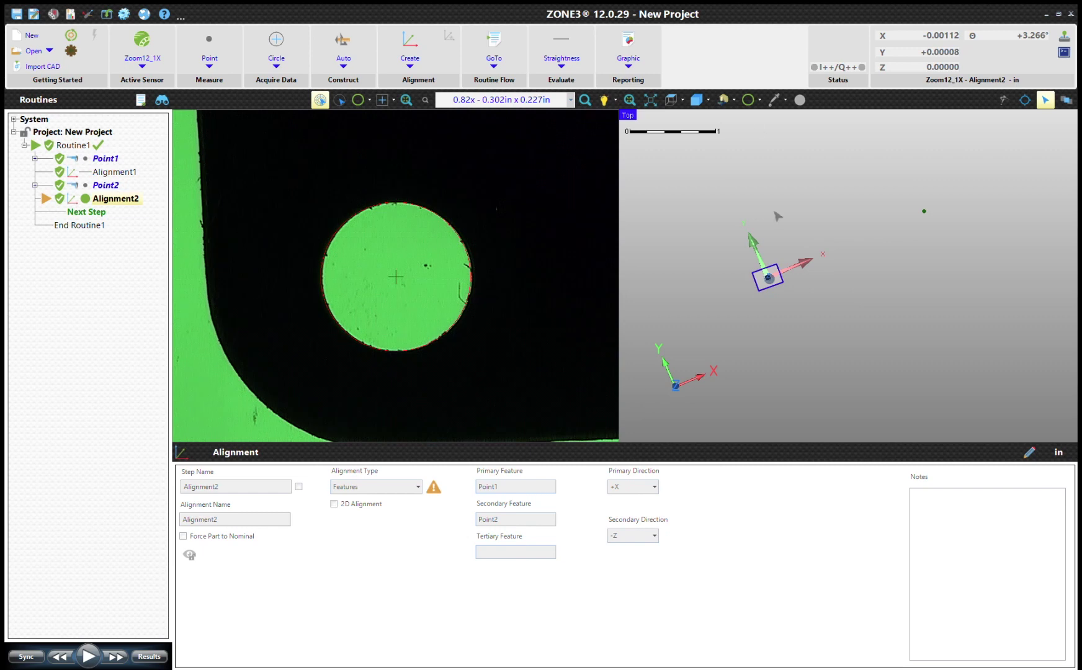
# Step: Add Routine2 to the project and select its Next Step as the insertion point
pyautogui.click(139, 104)
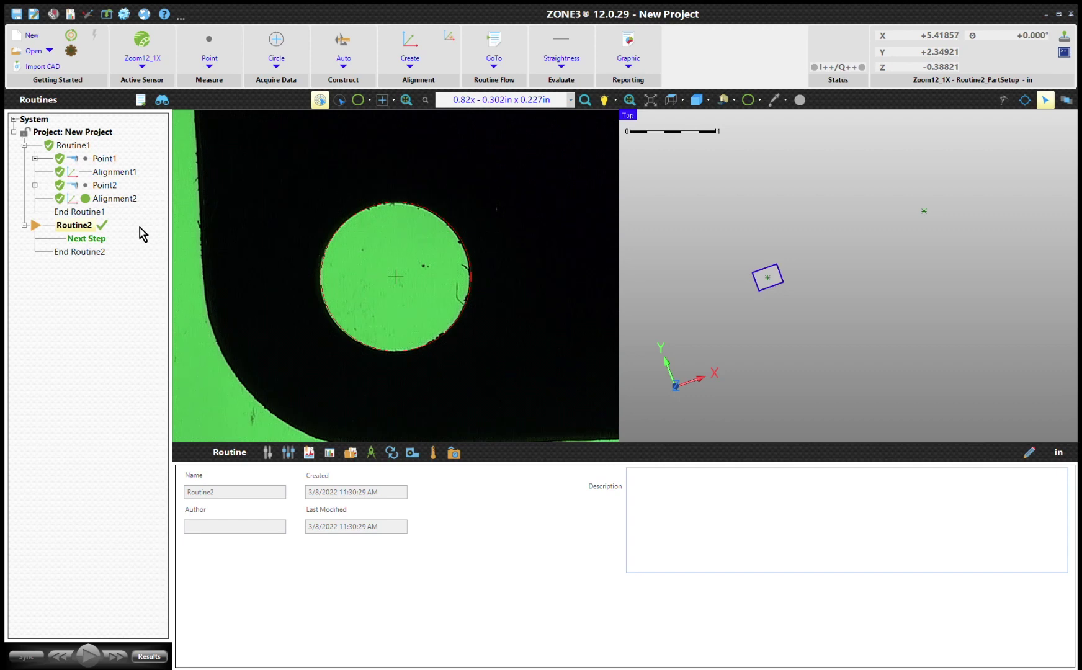
pyautogui.click(67, 241)
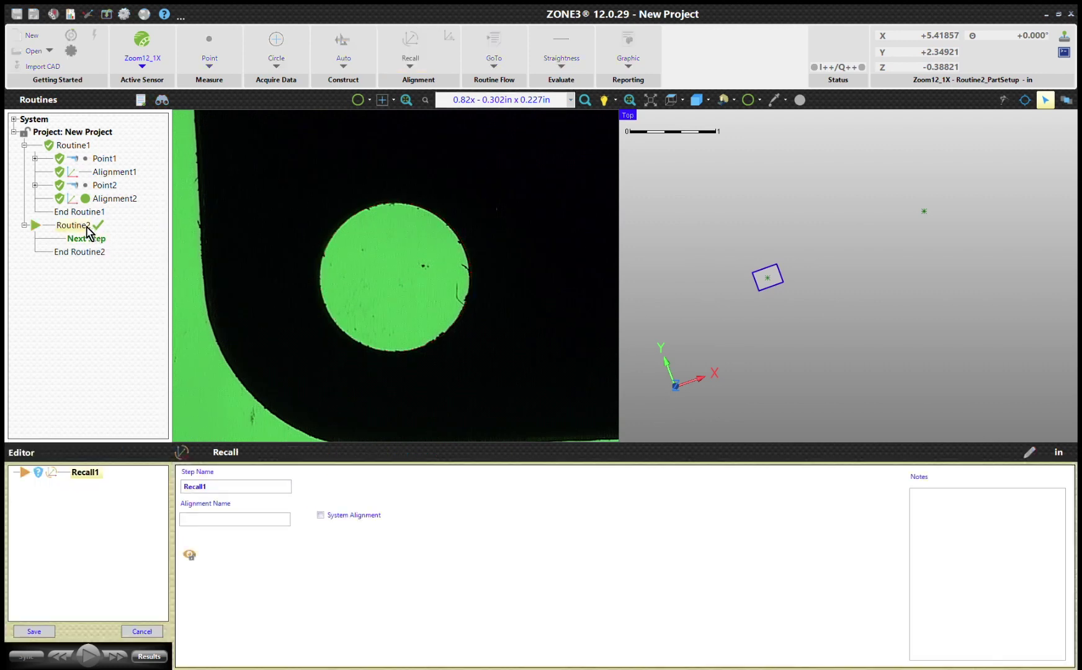
# Step: Recall Alignment2 in the Recall1 step and save it so it runs
pyautogui.click(128, 199)
pyautogui.click(34, 631)
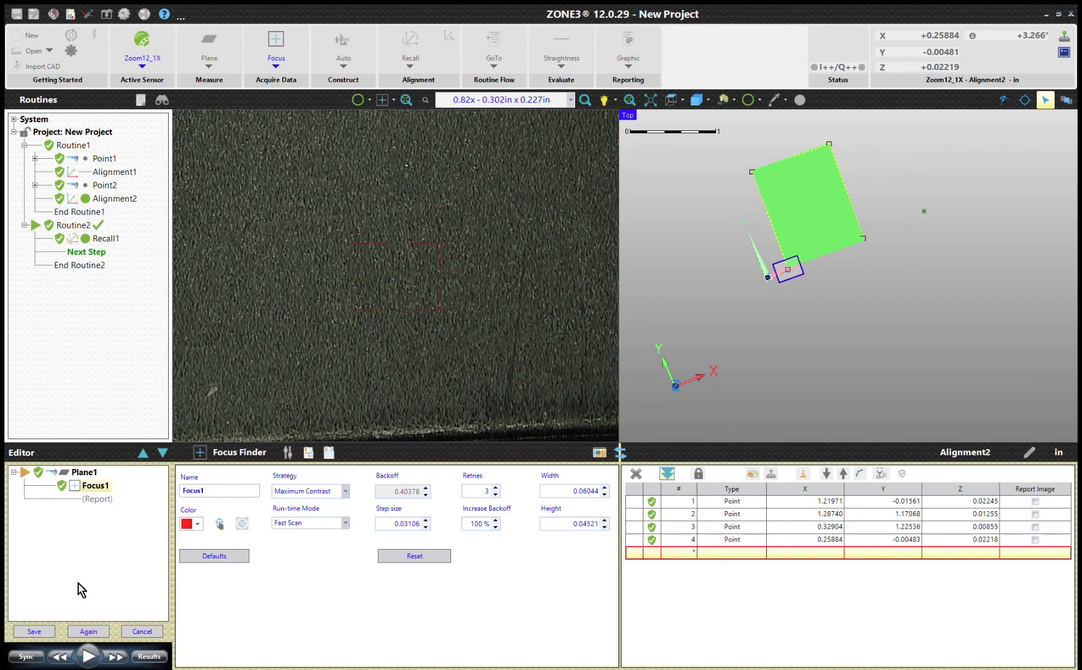
# Step: Save the four-point focus Plane1 into Routine2 and start measuring Line1
pyautogui.click(34, 632)
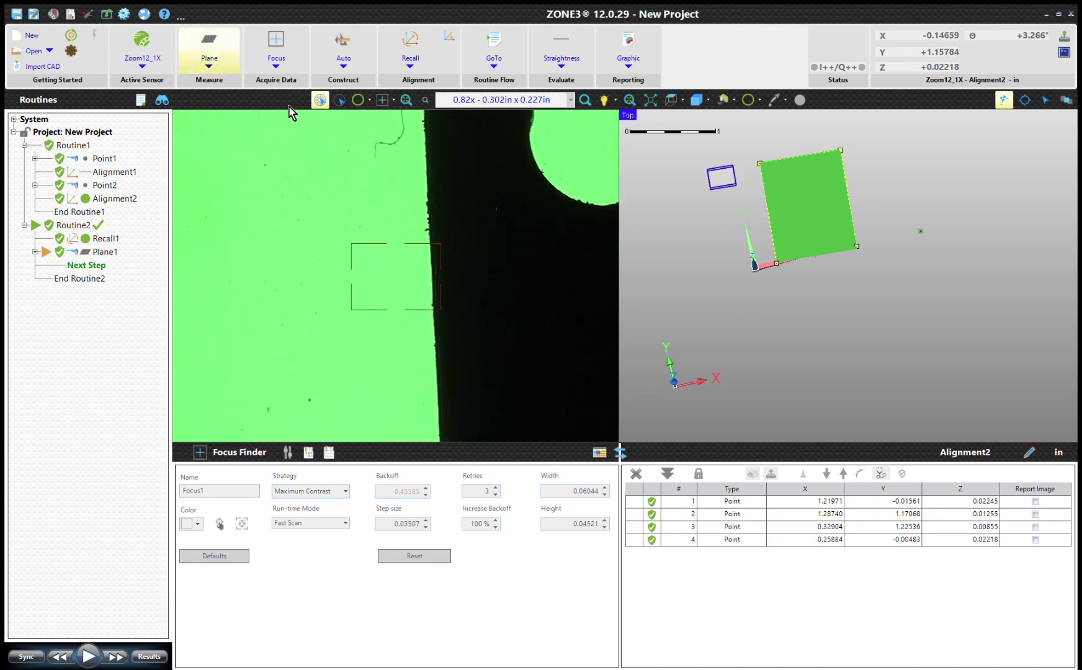
pyautogui.press('l')
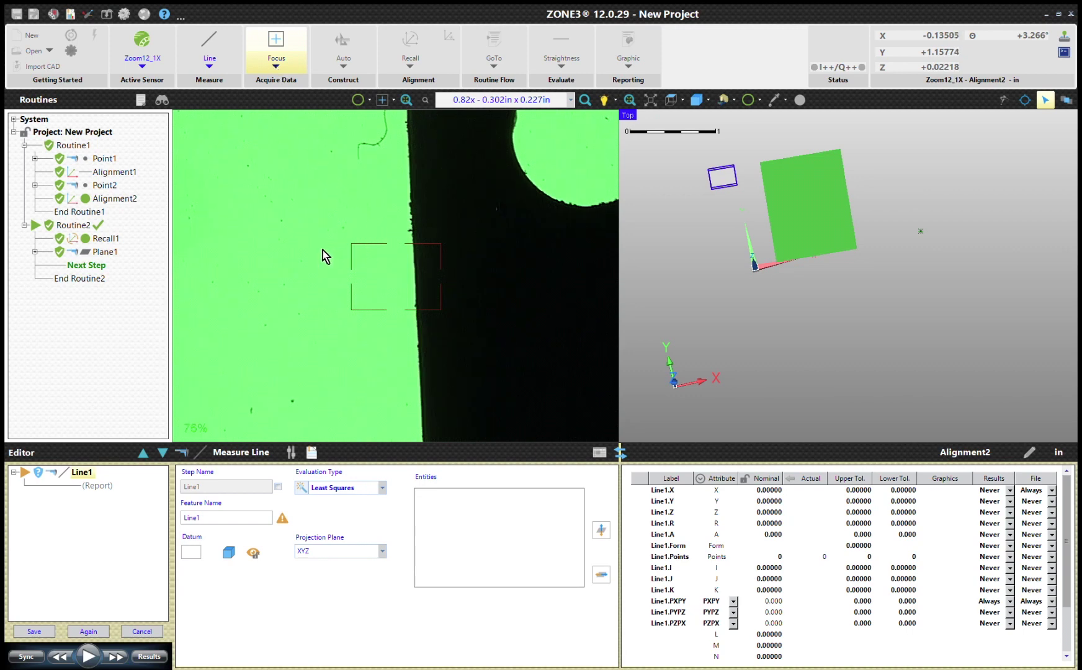
# Step: Add a FeatureFinder on the vertical edge and delete its bad first capture
pyautogui.press('f')
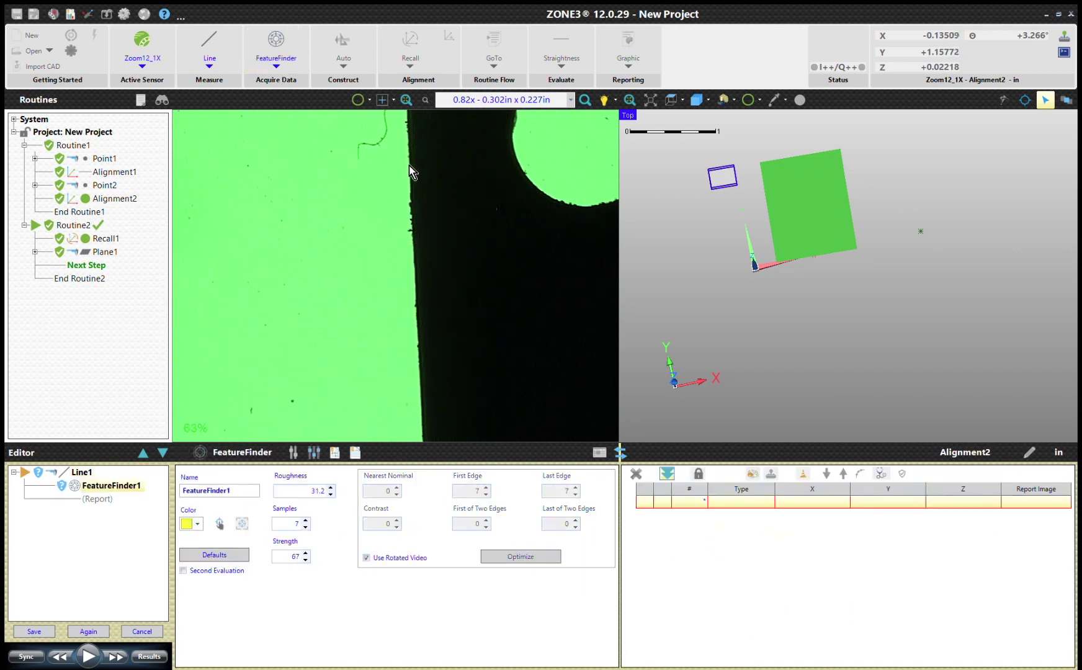
pyautogui.click(415, 365)
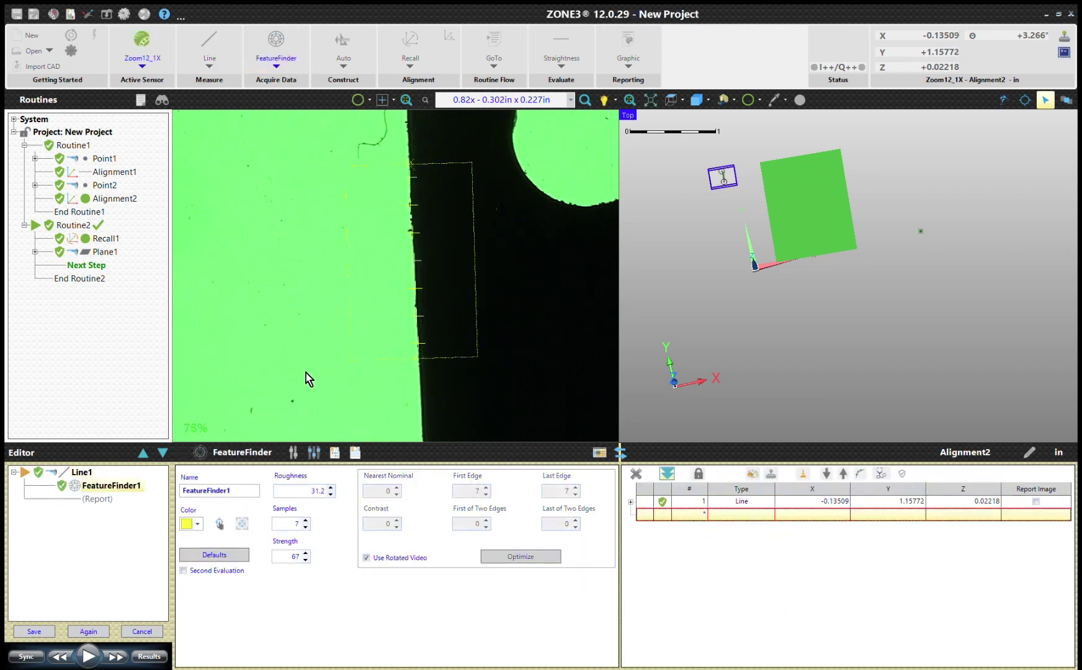
pyautogui.click(762, 501)
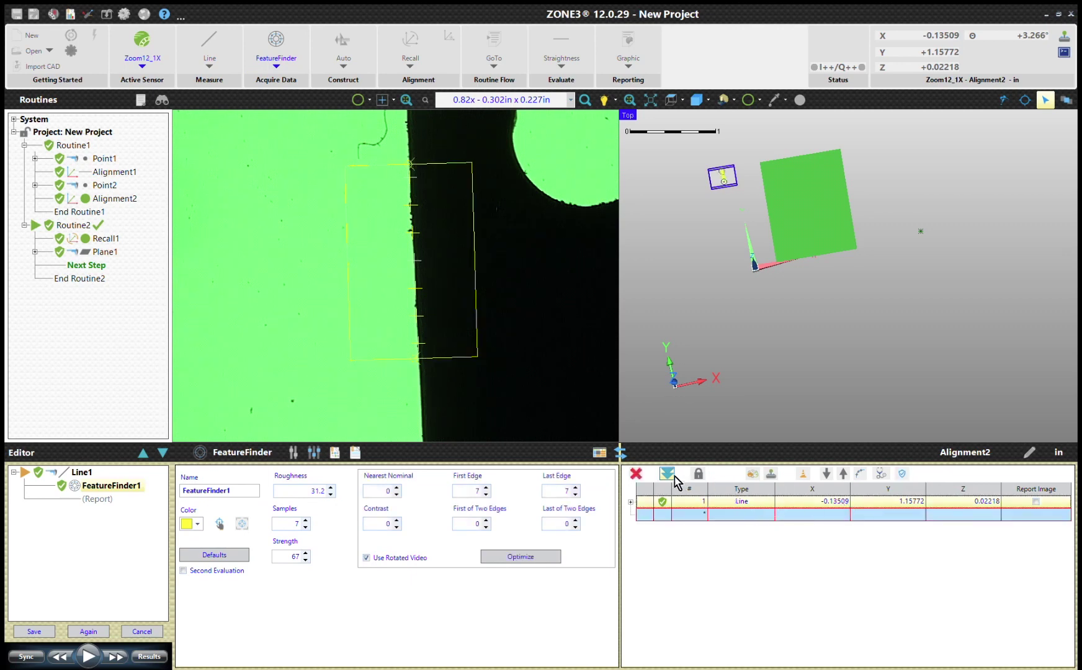
pyautogui.click(635, 473)
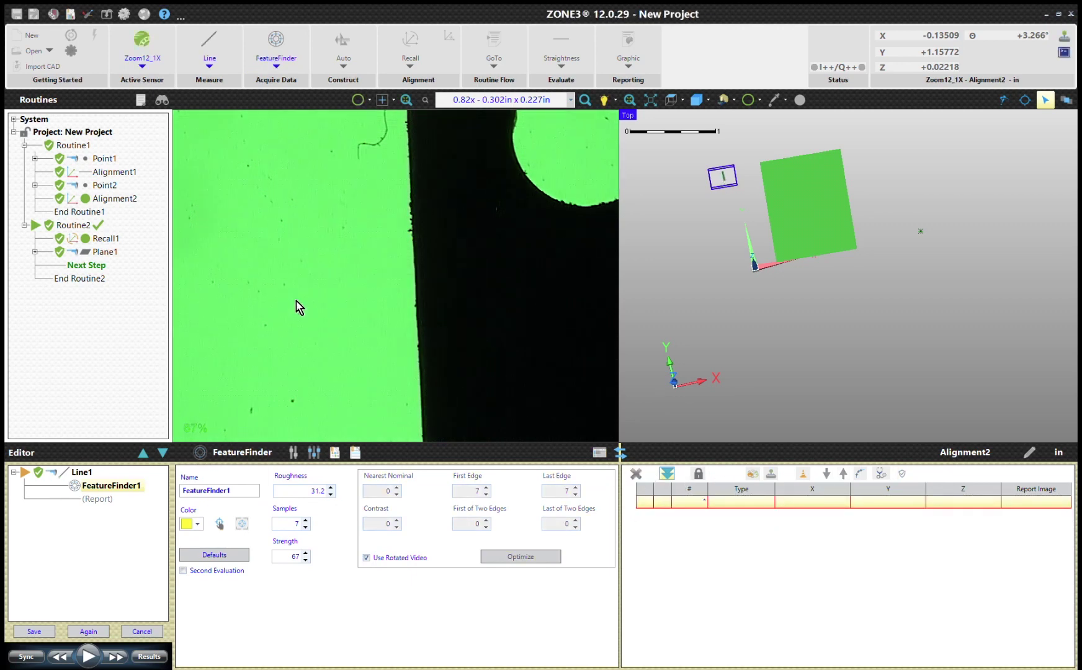
pyautogui.scroll(-5, 296, 304)
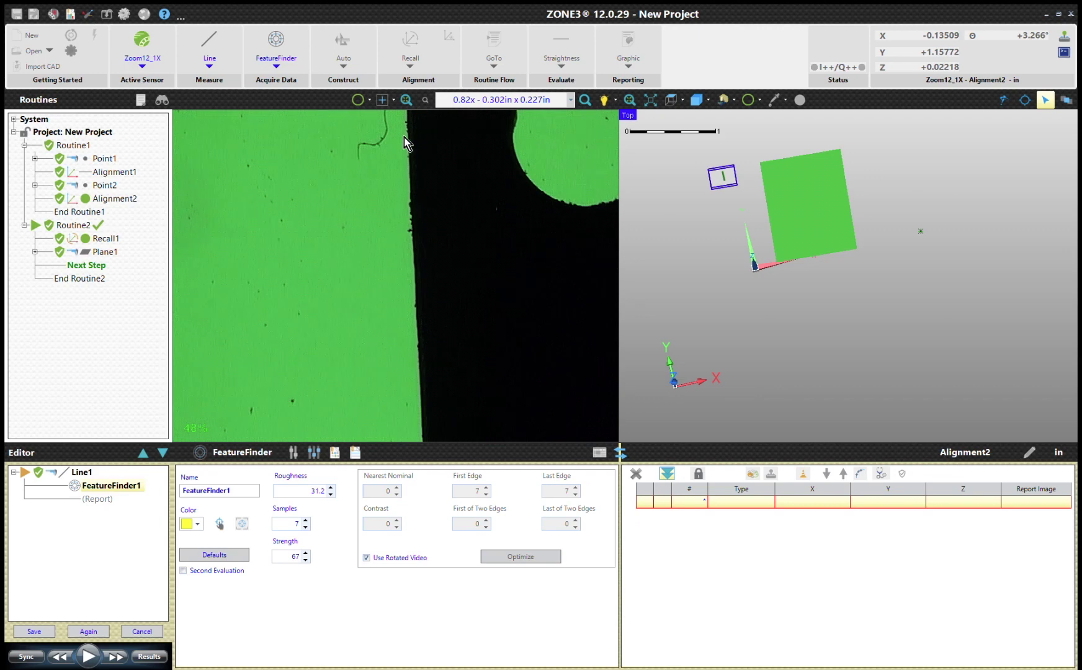
# Step: Capture three FeatureFinder sections down the vertical edge and save Line1 to Routine2
pyautogui.moveTo(408, 181); pyautogui.dragTo(420, 381)
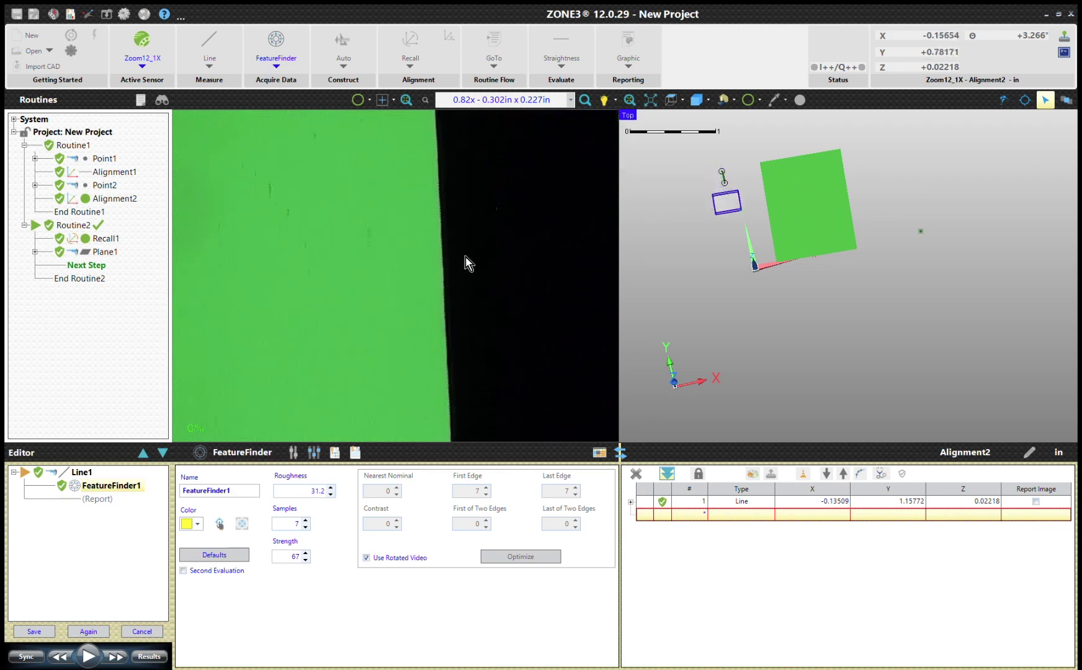
pyautogui.moveTo(442, 207); pyautogui.dragTo(444, 387)
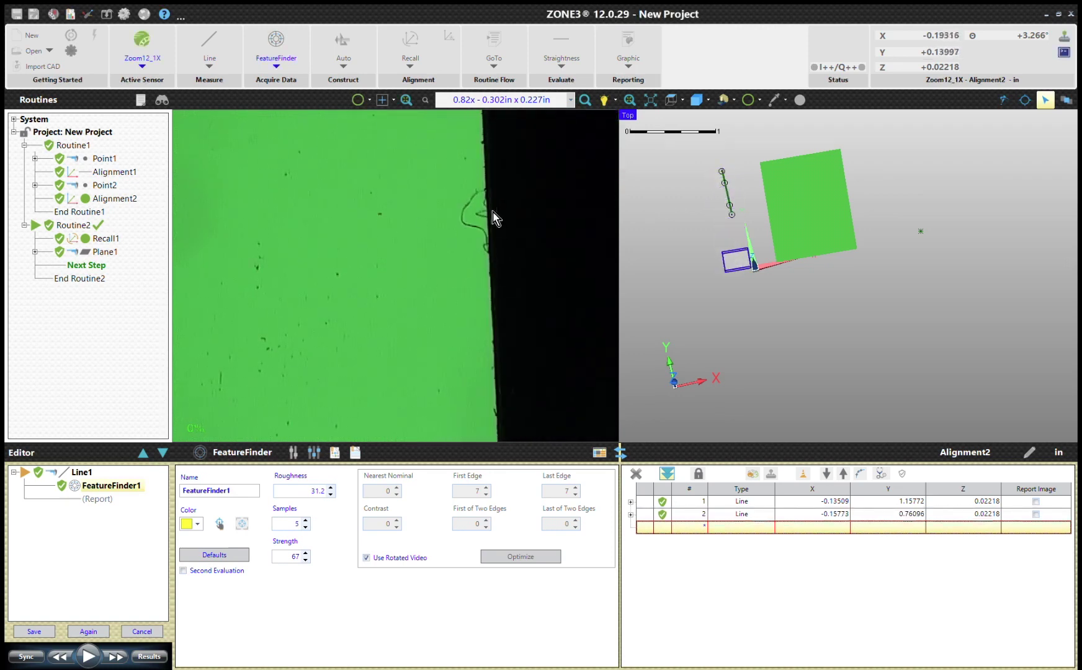
pyautogui.moveTo(488, 219); pyautogui.dragTo(395, 368)
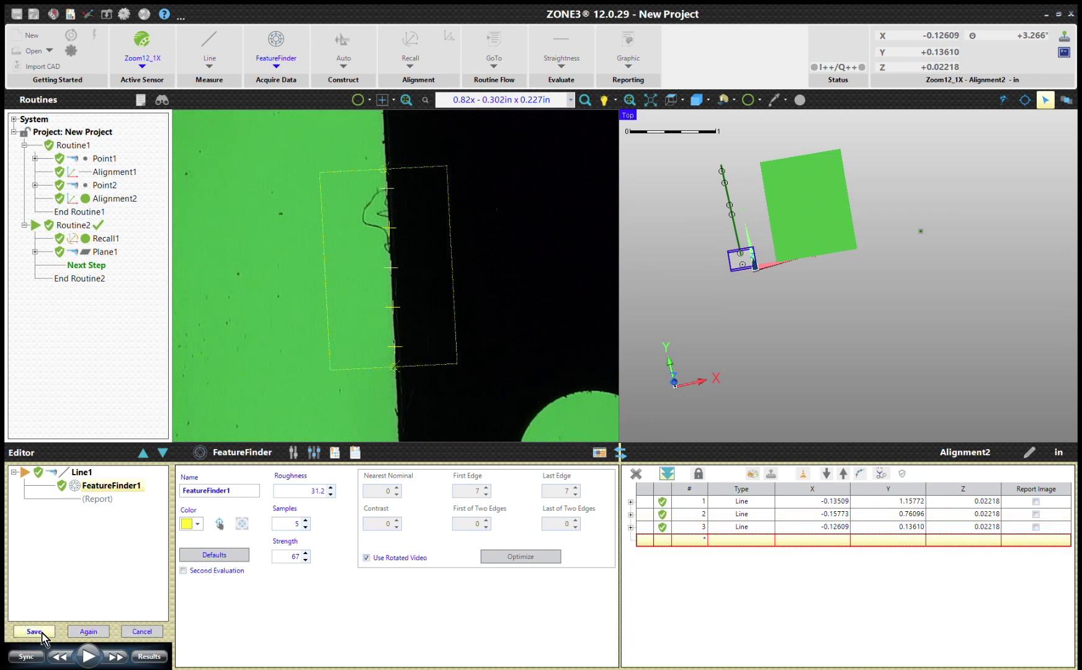
pyautogui.click(34, 631)
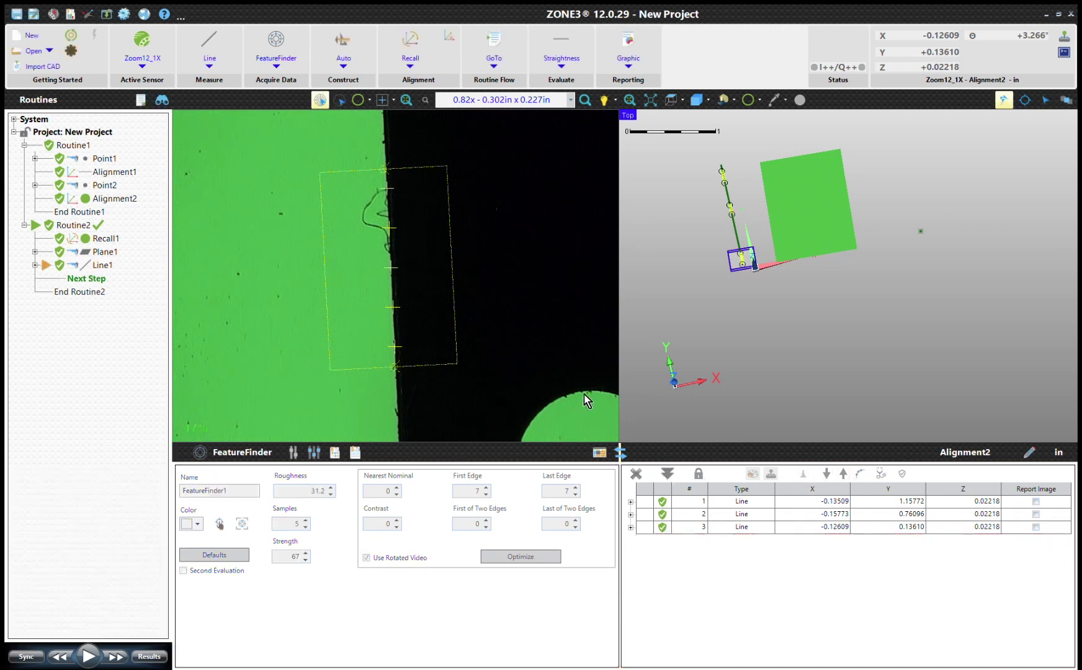
pyautogui.moveTo(904, 202); pyautogui.dragTo(806, 191)
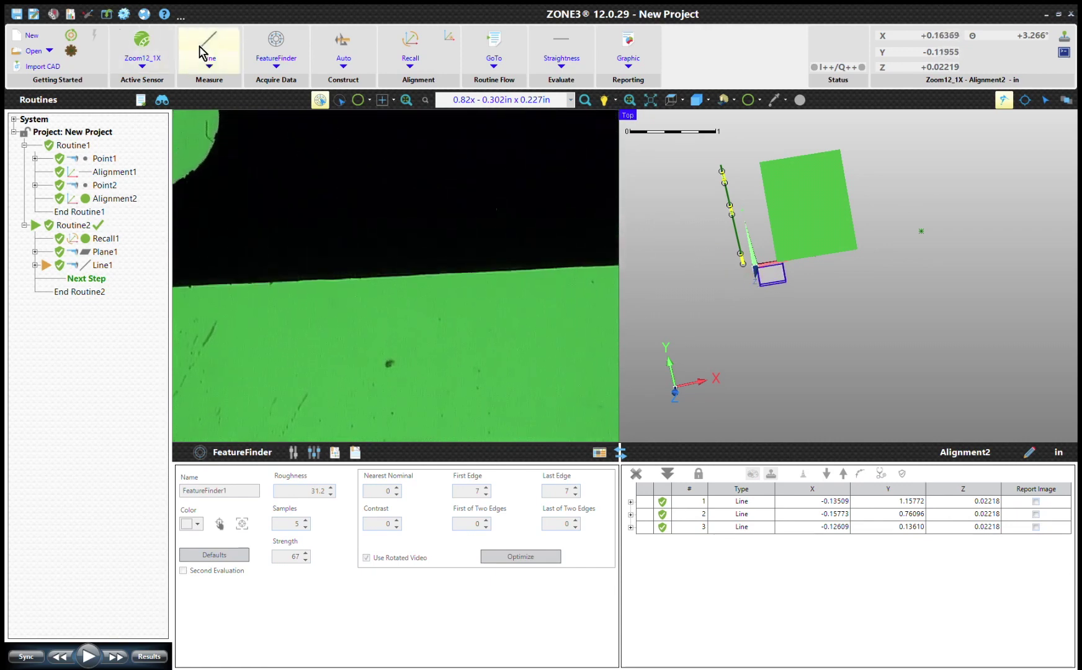
pyautogui.click(203, 50)
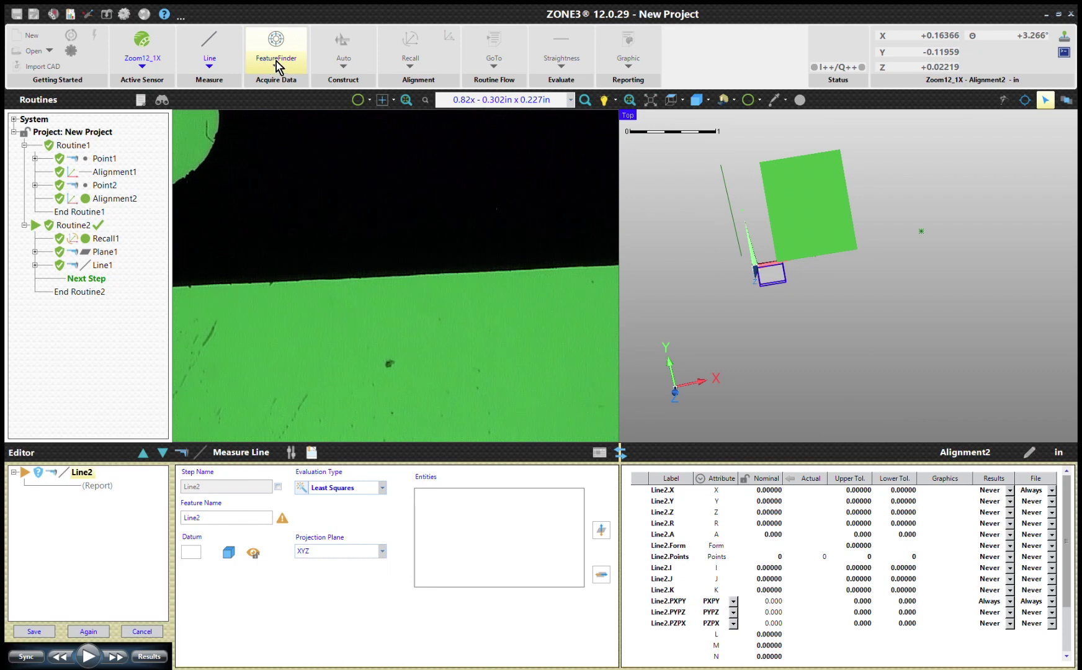
# Step: Capture Line2 from four points along the part's horizontal edge and save it into Routine2
pyautogui.click(277, 61)
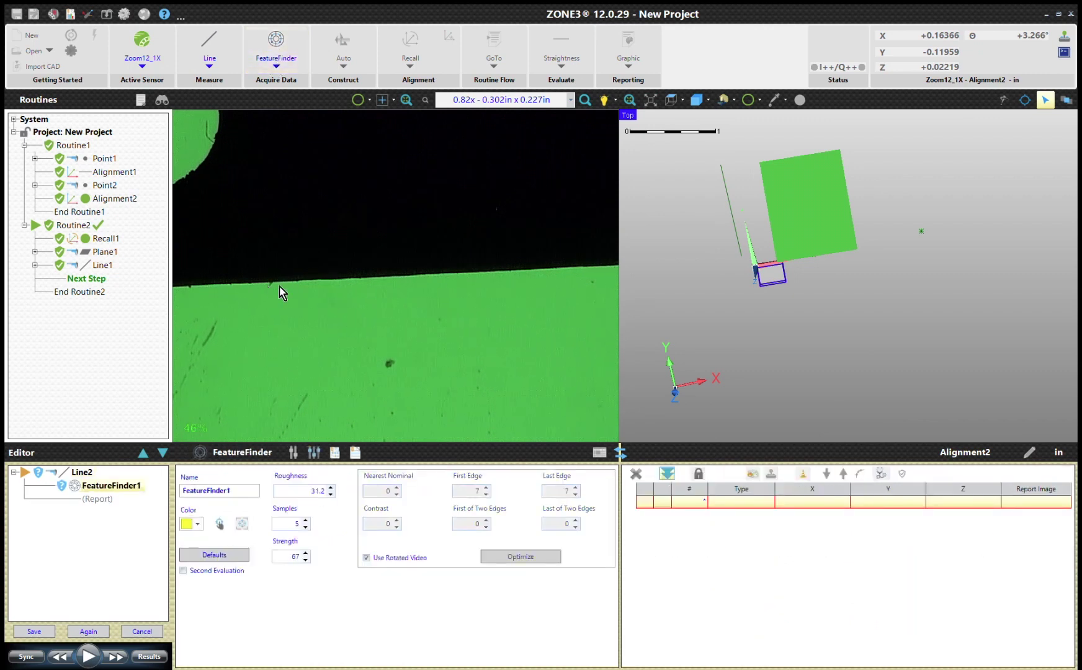
pyautogui.moveTo(457, 281); pyautogui.dragTo(485, 281)
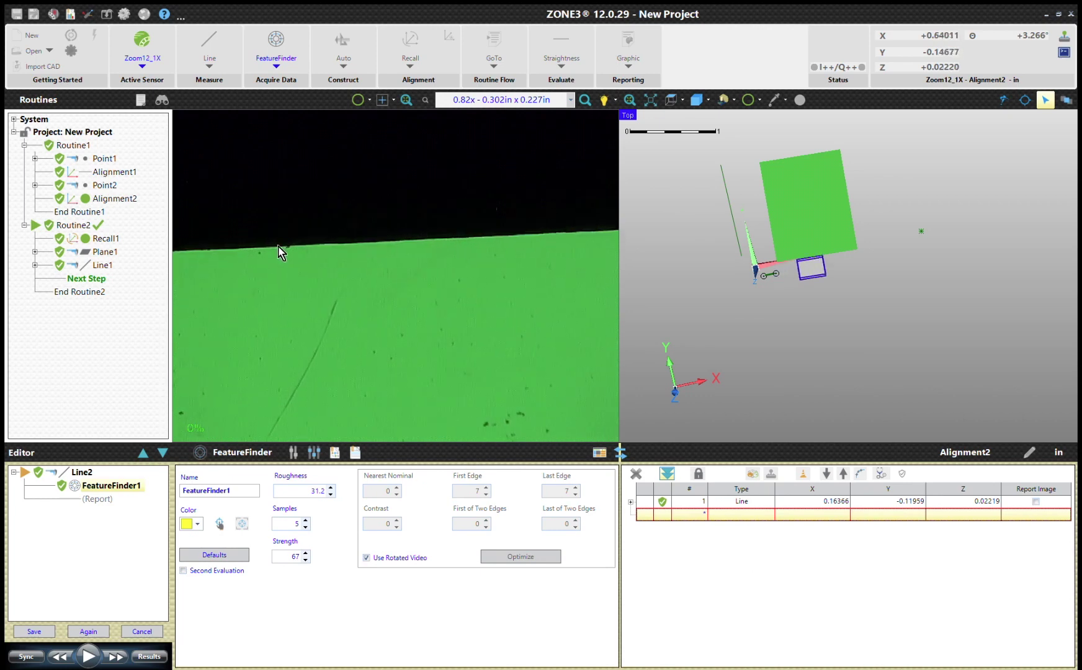
pyautogui.click(499, 241)
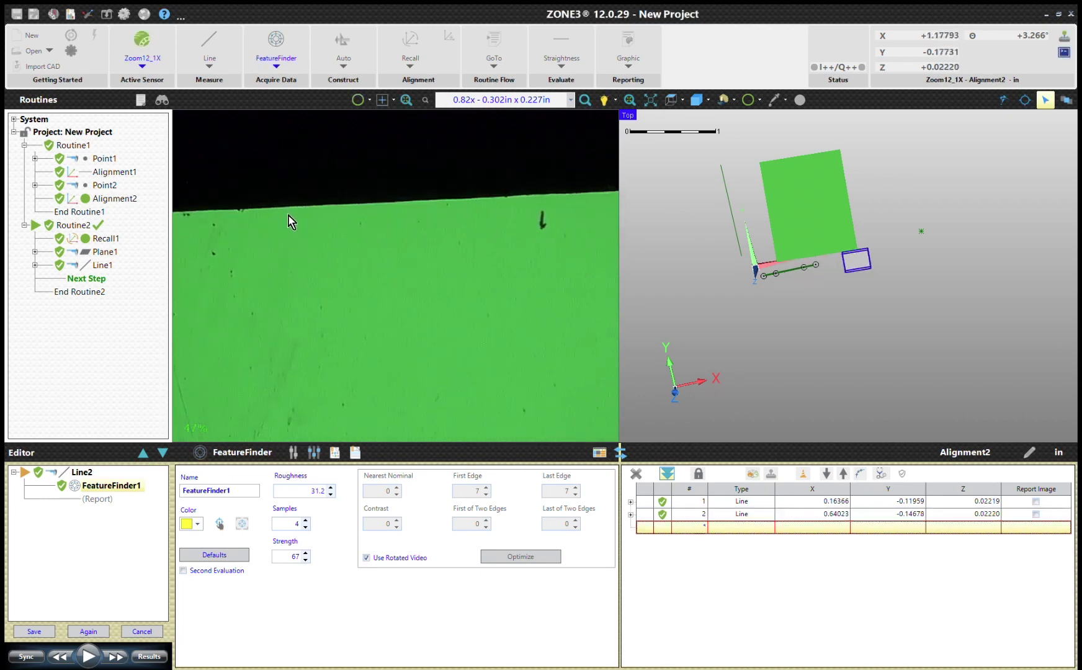
pyautogui.click(505, 239)
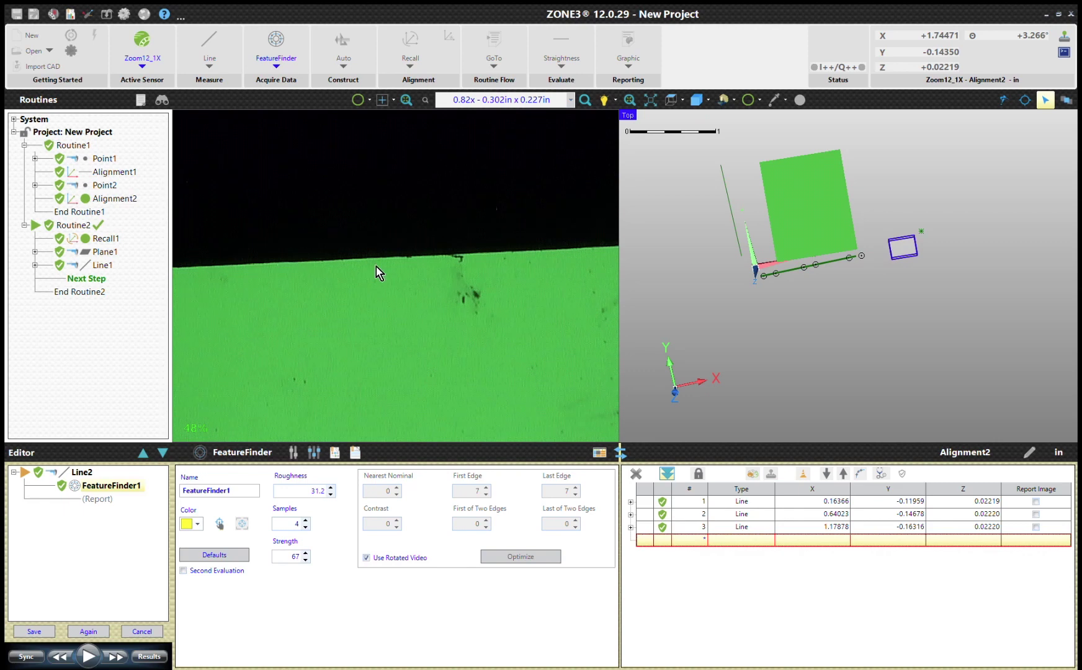
pyautogui.click(518, 260)
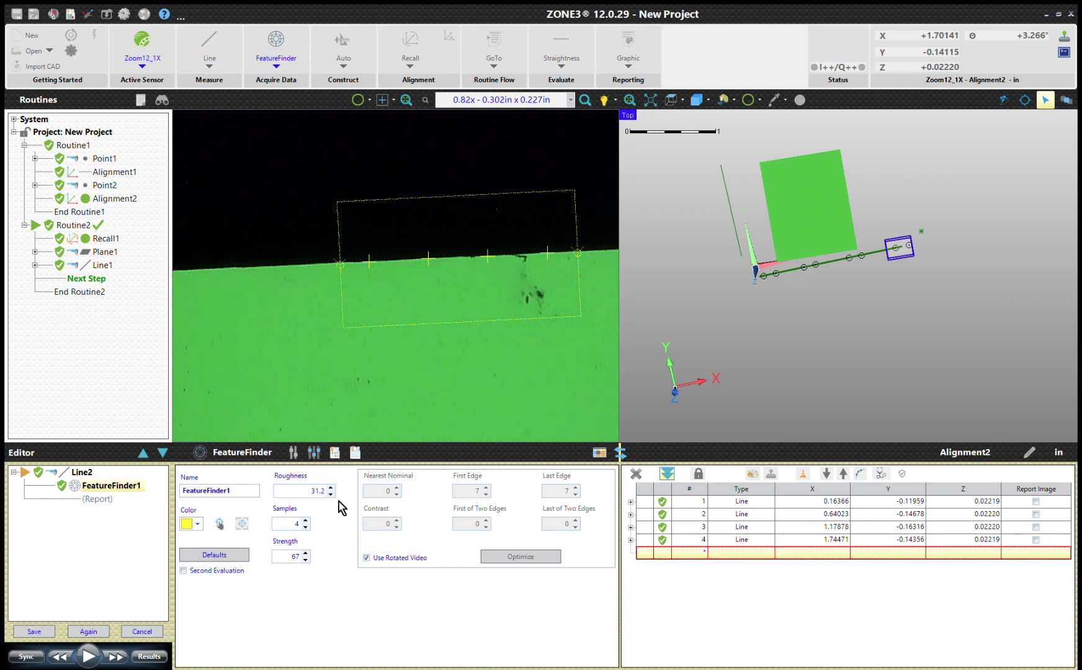
pyautogui.click(43, 631)
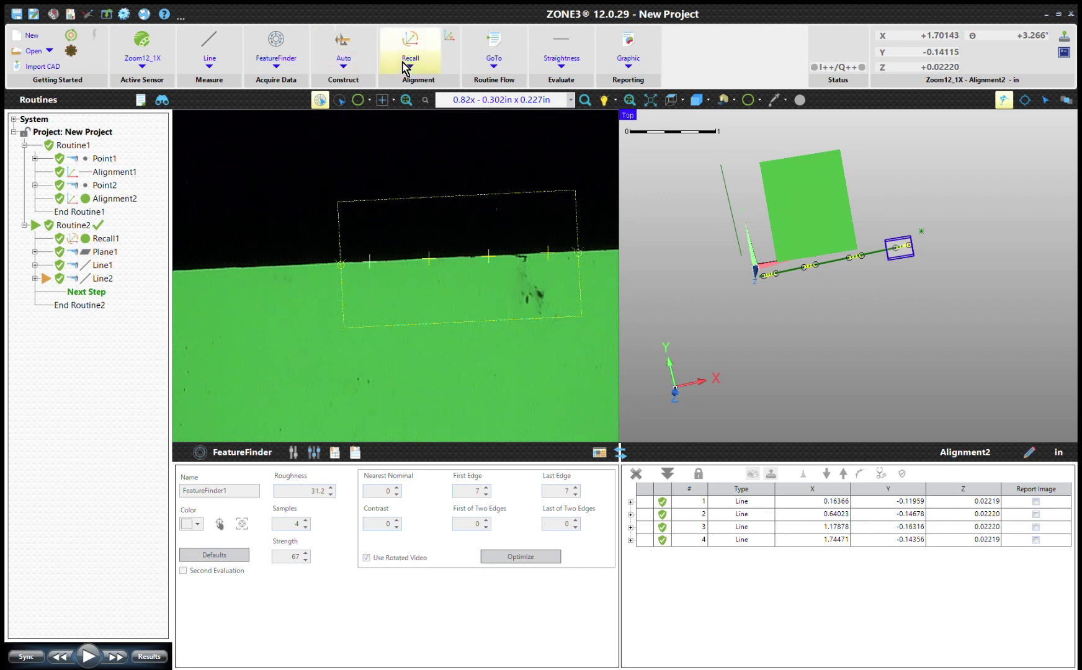
pyautogui.click(403, 62)
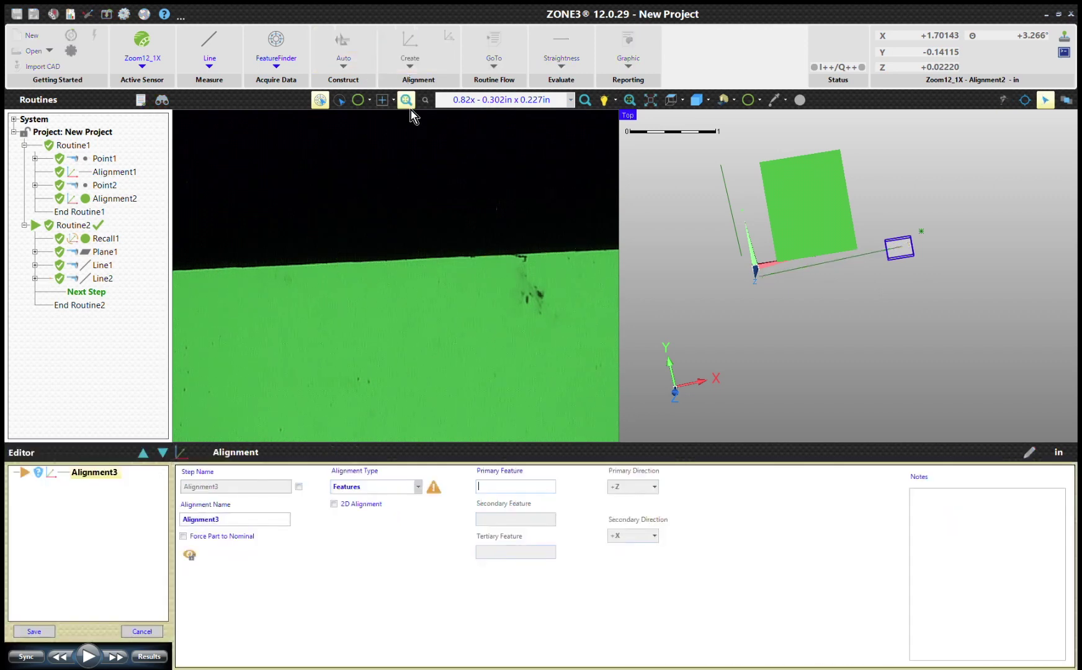
# Step: Assign Plane1 as primary, Line1 as secondary and Line2 as tertiary feature of Alignment3
pyautogui.click(105, 252)
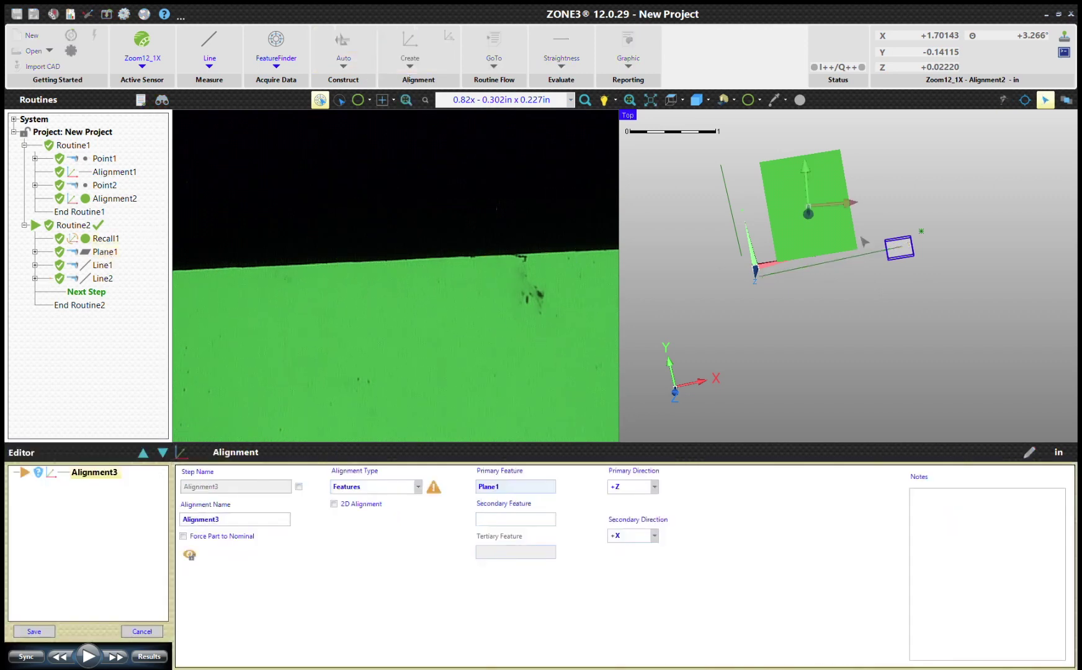
pyautogui.click(681, 99)
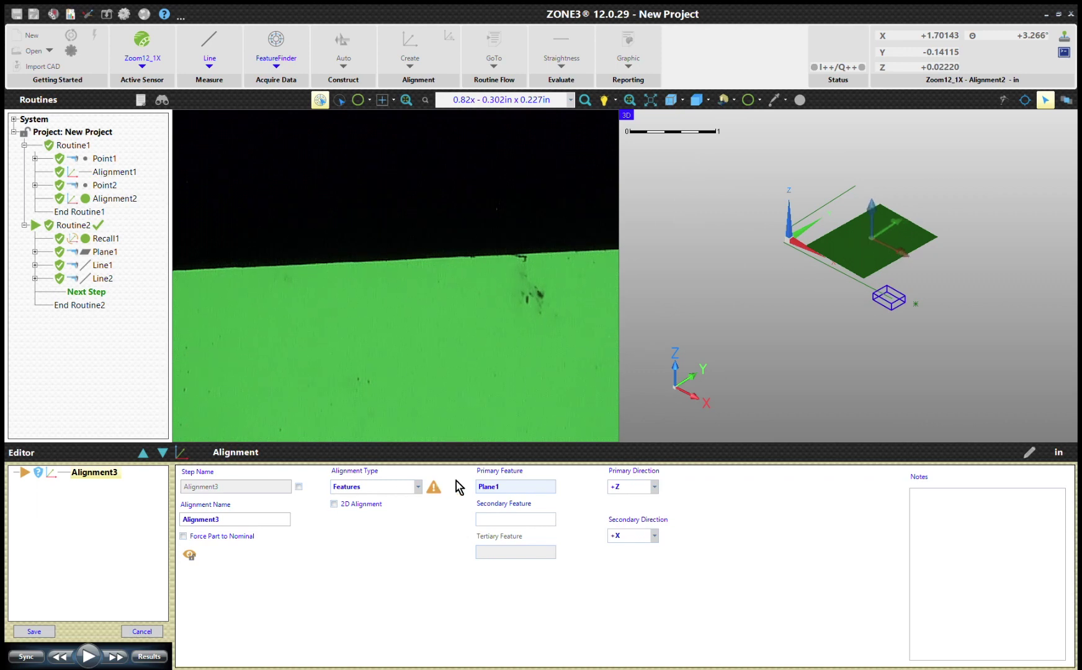
pyautogui.click(100, 266)
pyautogui.click(102, 278)
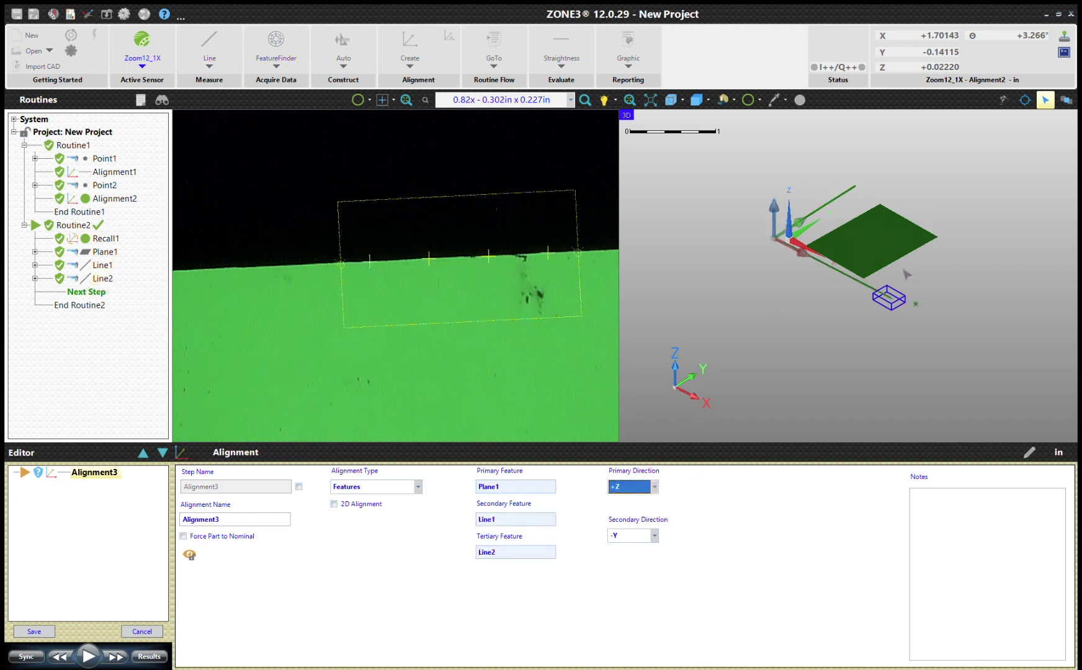
pyautogui.scroll(4, 806, 269)
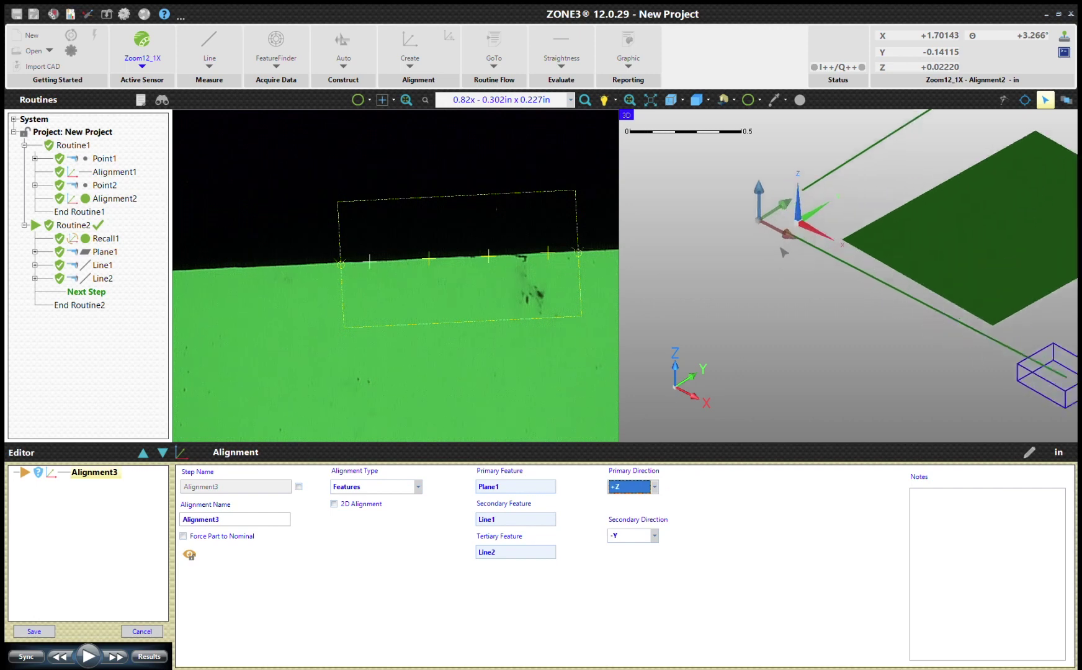
pyautogui.scroll(-2, 778, 248)
pyautogui.scroll(-2, 778, 248)
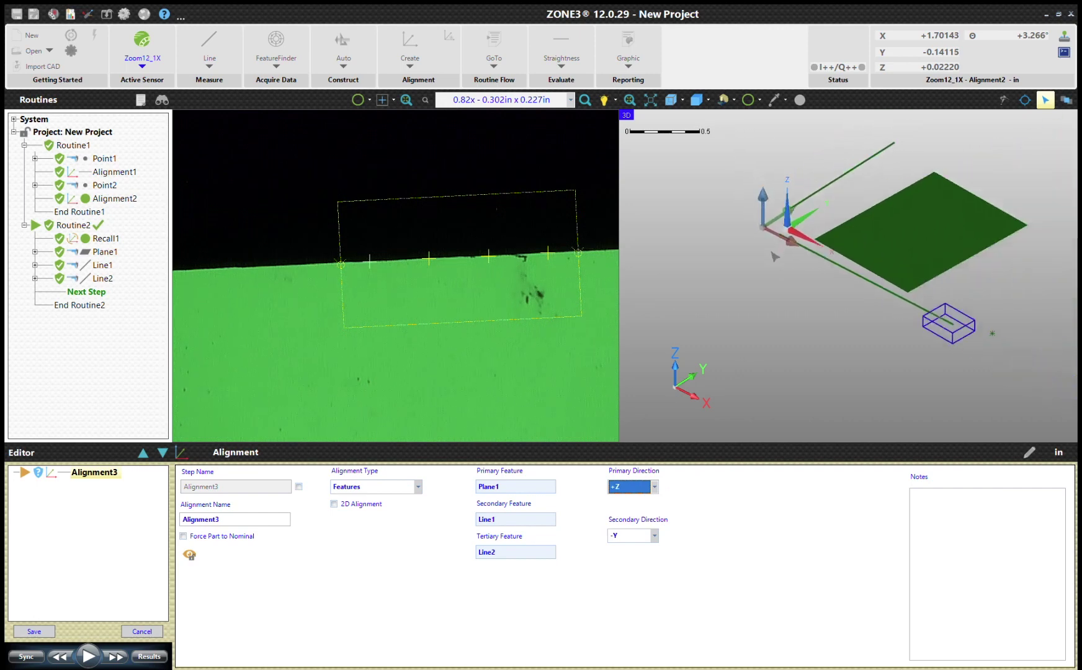
pyautogui.scroll(-2, 775, 256)
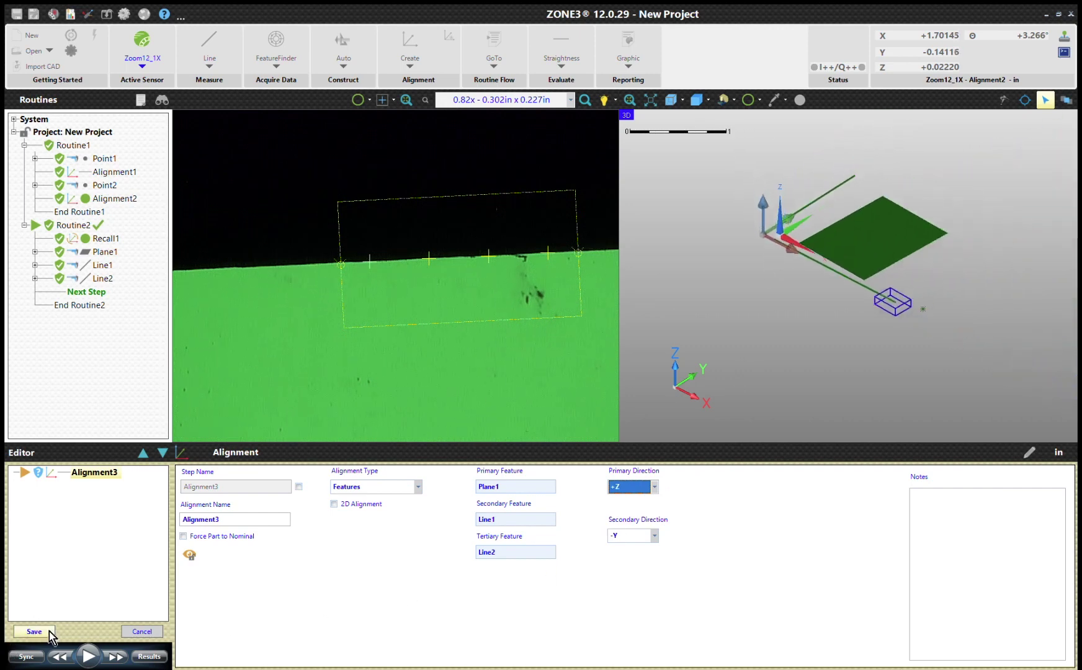
pyautogui.moveTo(761, 259); pyautogui.dragTo(725, 123, button='middle')
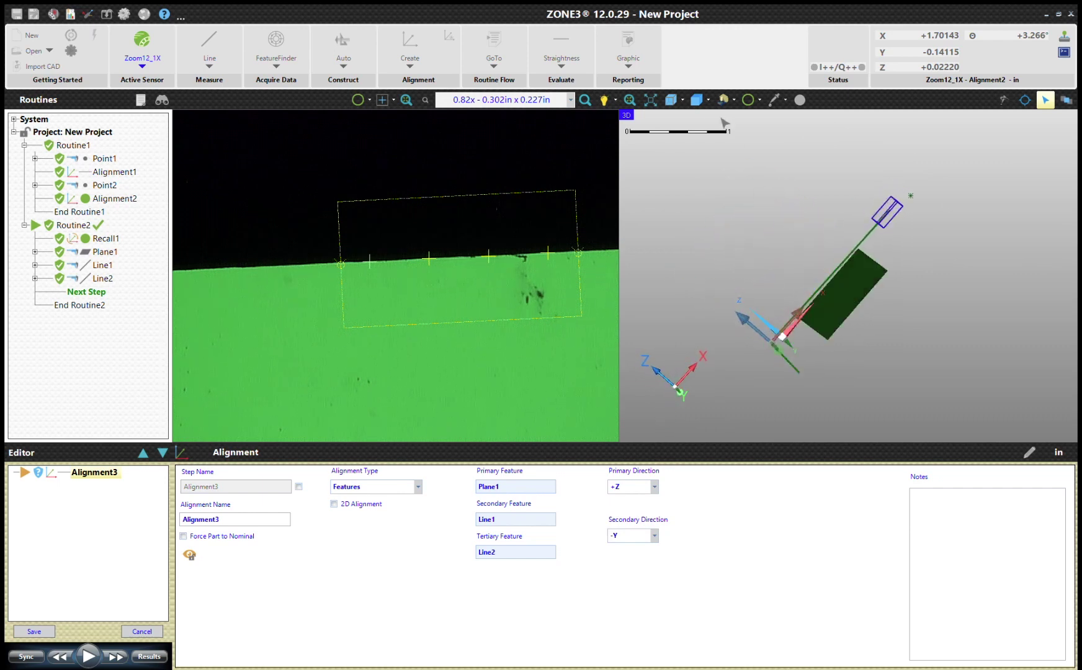
pyautogui.click(670, 100)
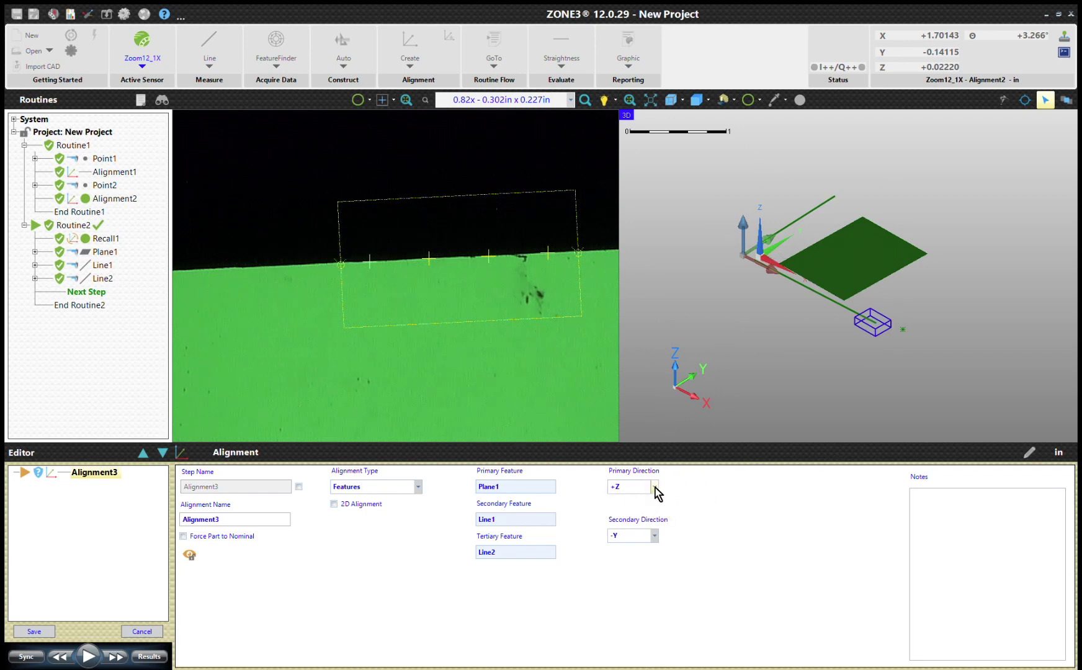
# Step: Keep Alignment3's primary direction at +Z with secondary -Y, and save it into Routine2
pyautogui.press('Down')
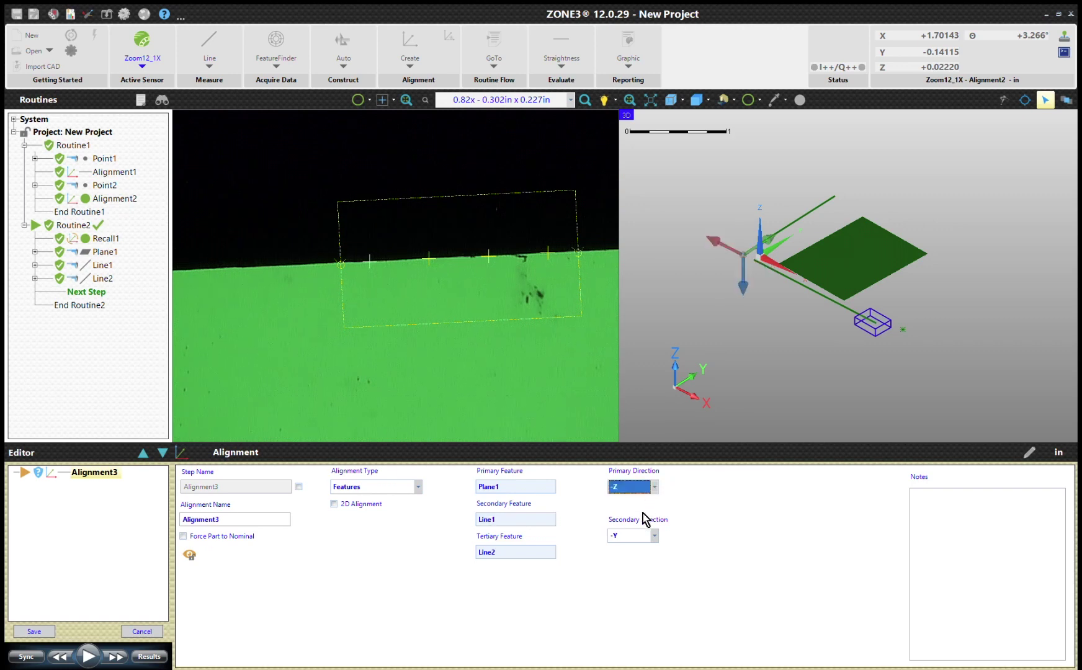
pyautogui.moveTo(844, 235); pyautogui.dragTo(817, 293, button='middle')
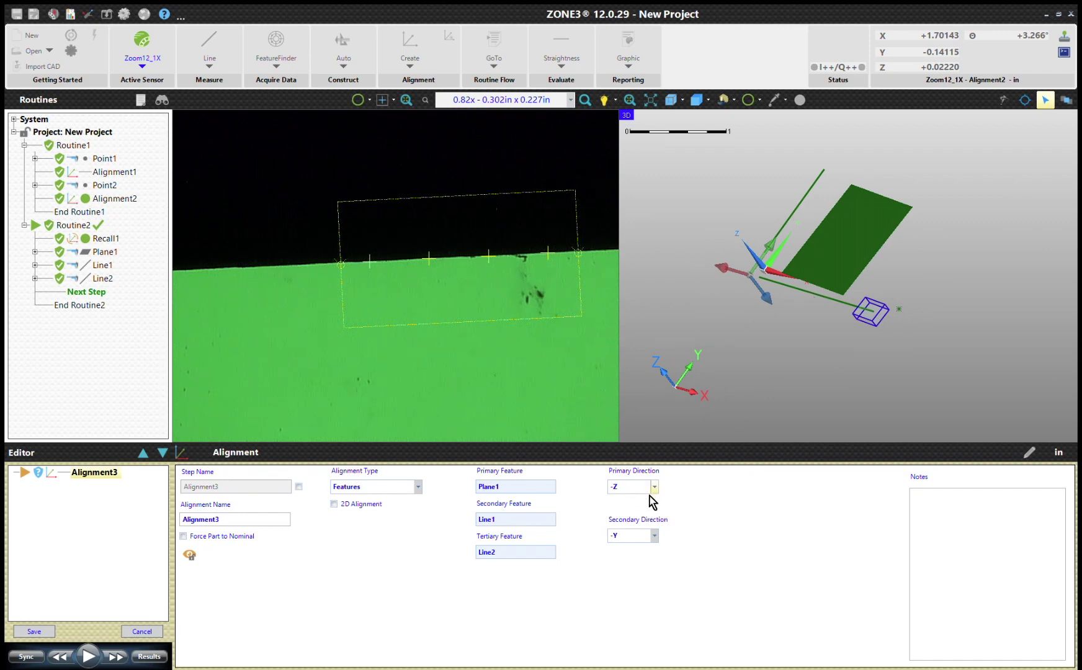
pyautogui.moveTo(800, 296); pyautogui.dragTo(835, 254, button='middle')
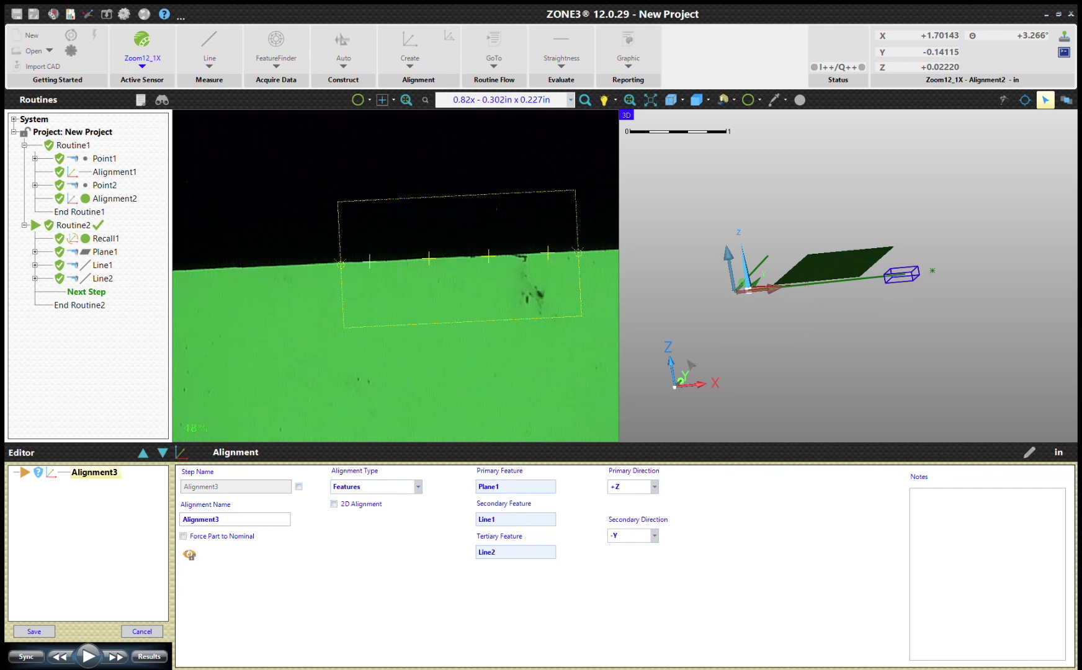
pyautogui.click(31, 631)
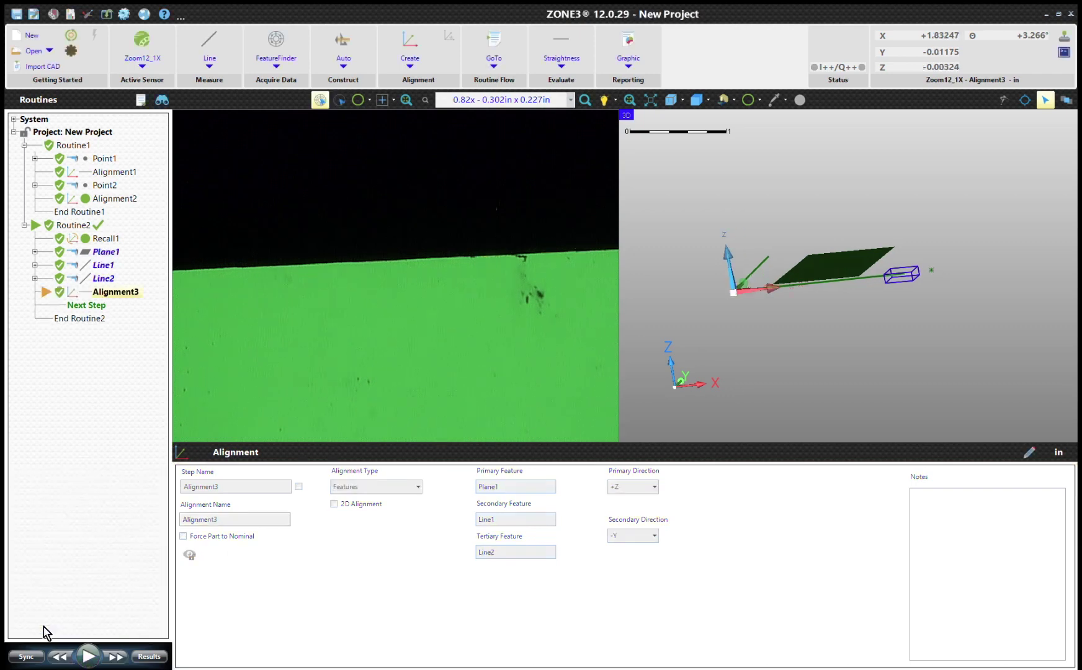
# Step: Run Routine2 from its start point so it completes with 0 failed steps
pyautogui.moveTo(839, 318); pyautogui.dragTo(847, 340, button='middle')
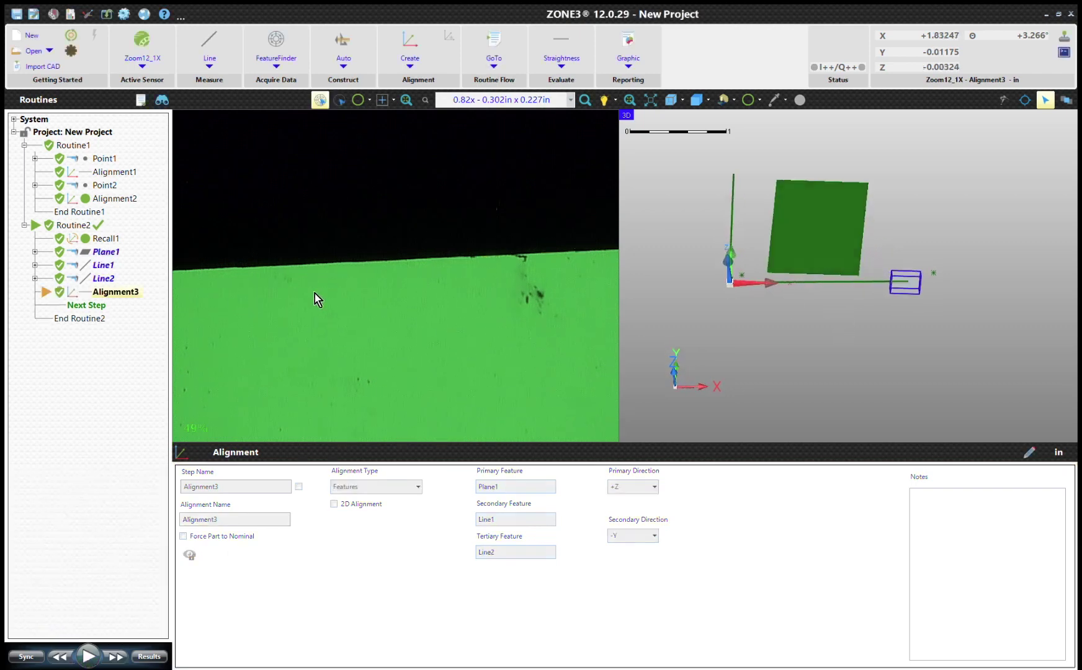
pyautogui.click(89, 656)
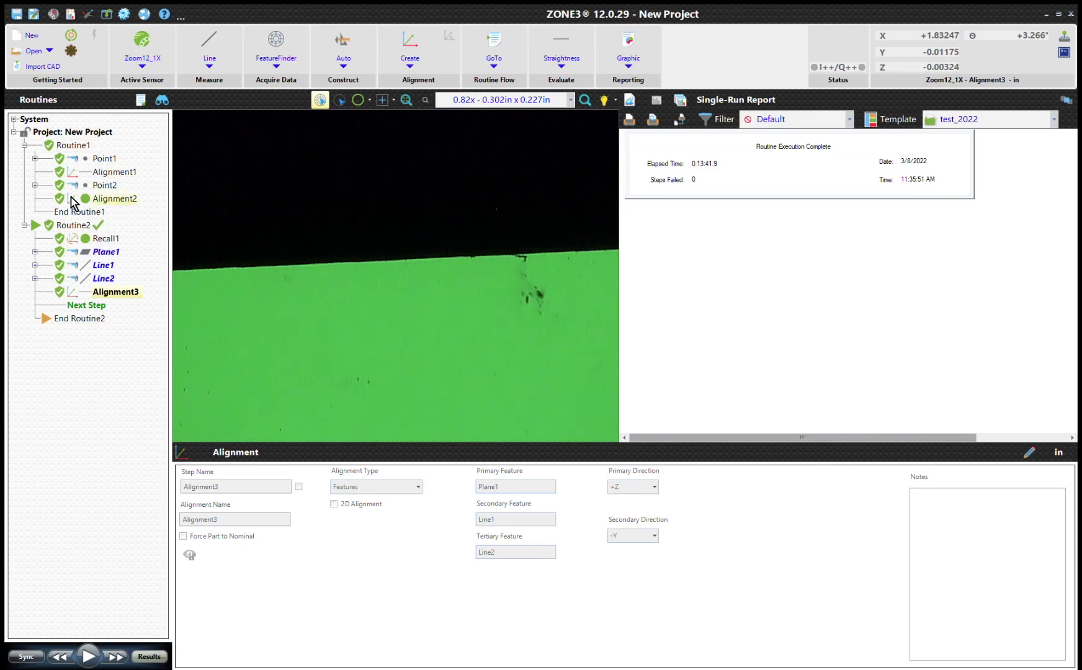
pyautogui.click(60, 222)
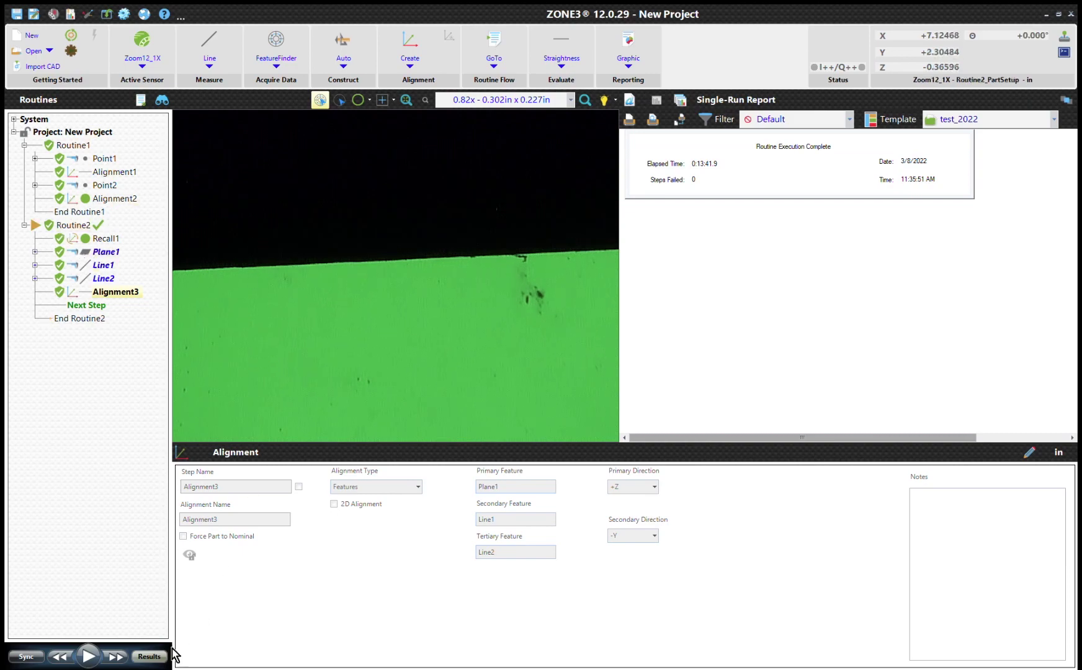
pyautogui.click(88, 656)
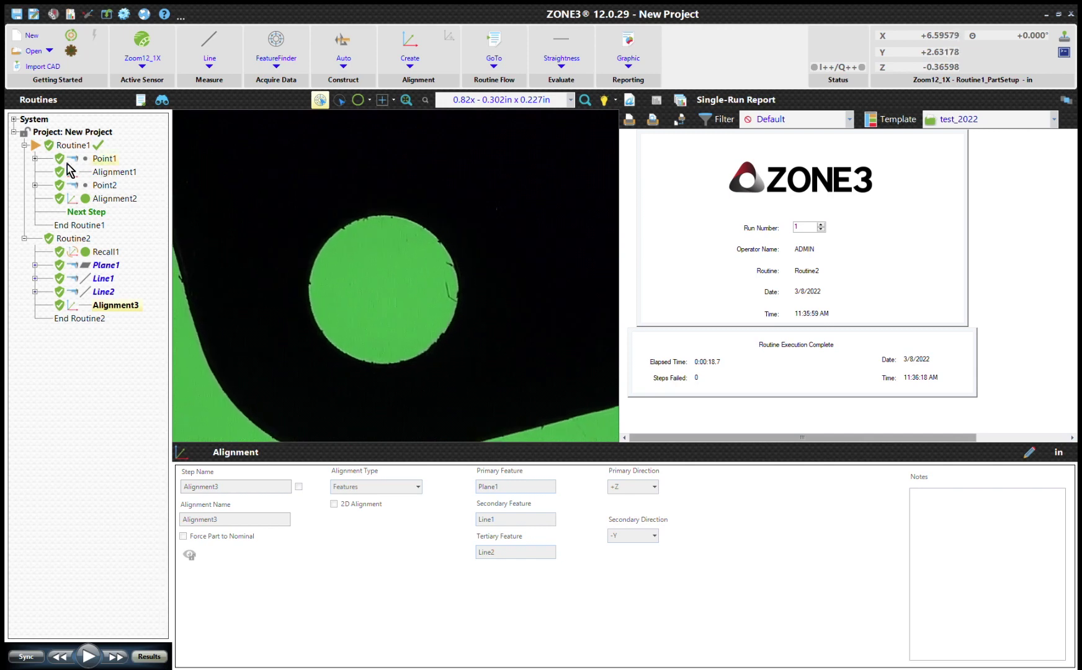
# Step: Run Routine1 on the moved part, finishing in 0:00:36.8 with 0 failed steps
pyautogui.click(89, 656)
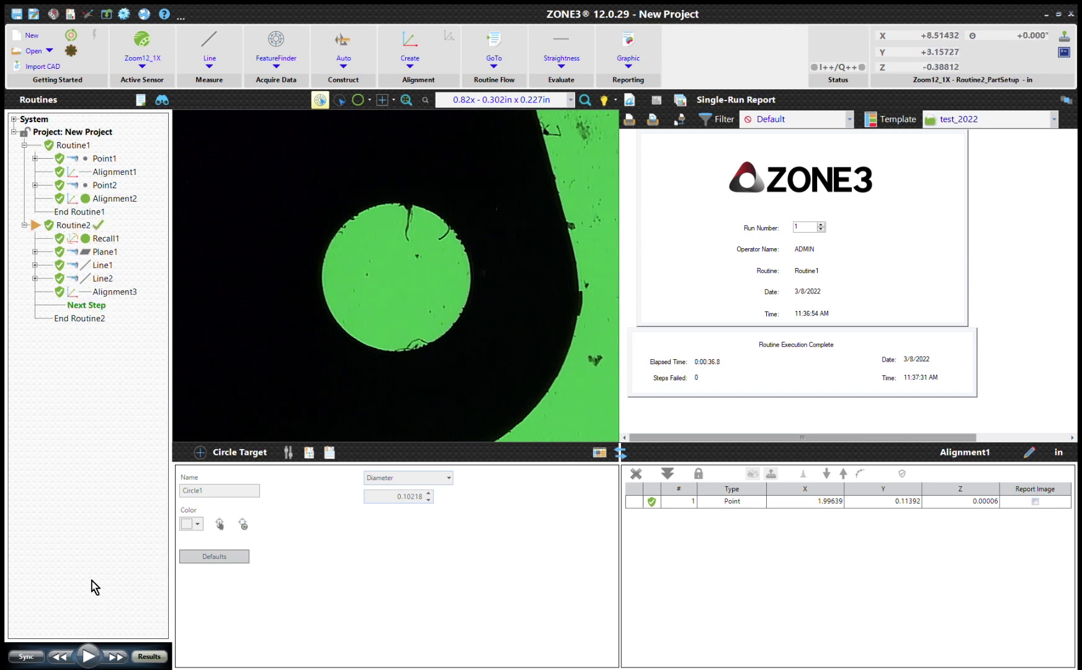
# Step: Run Routine2 again on the moved part and check the Single-Run Report
pyautogui.click(88, 656)
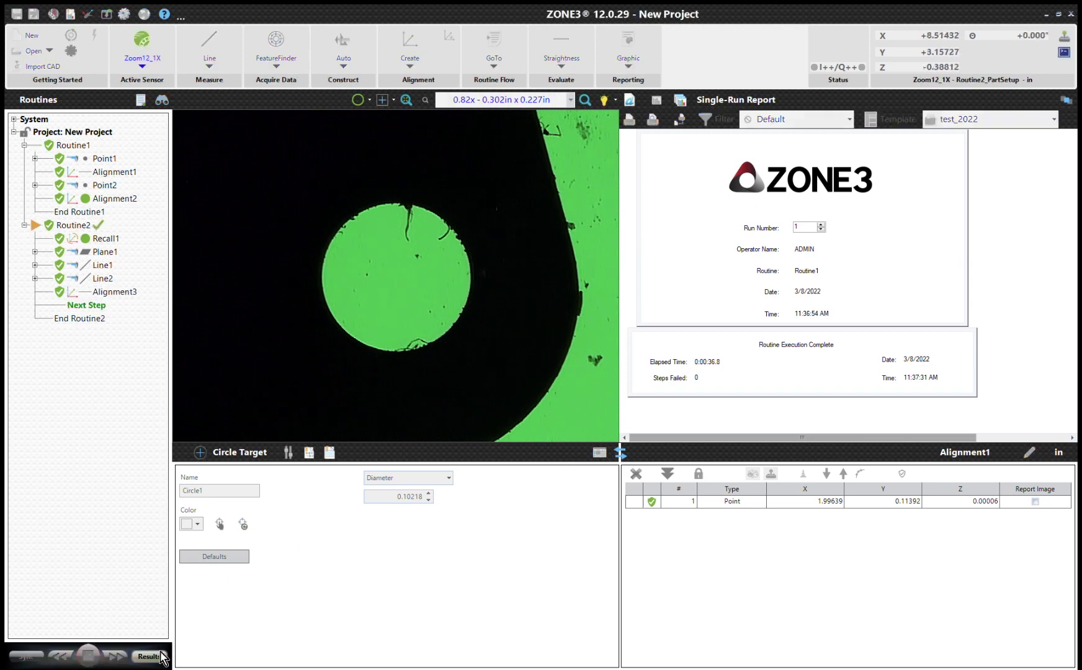